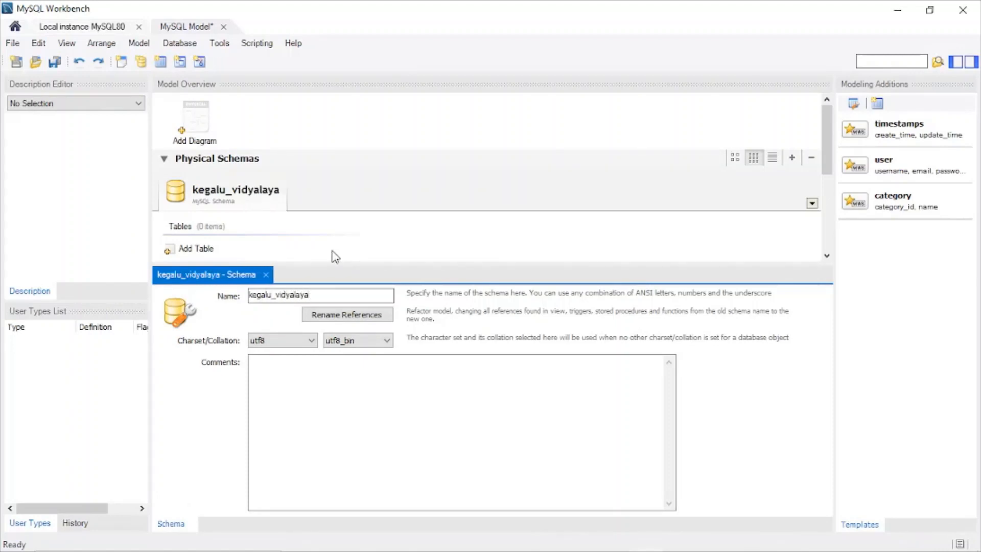
Step: Complete the schema name as kegalu_vidyalaya_db and rename all references to match it
{"action": "type", "text": "_db"}
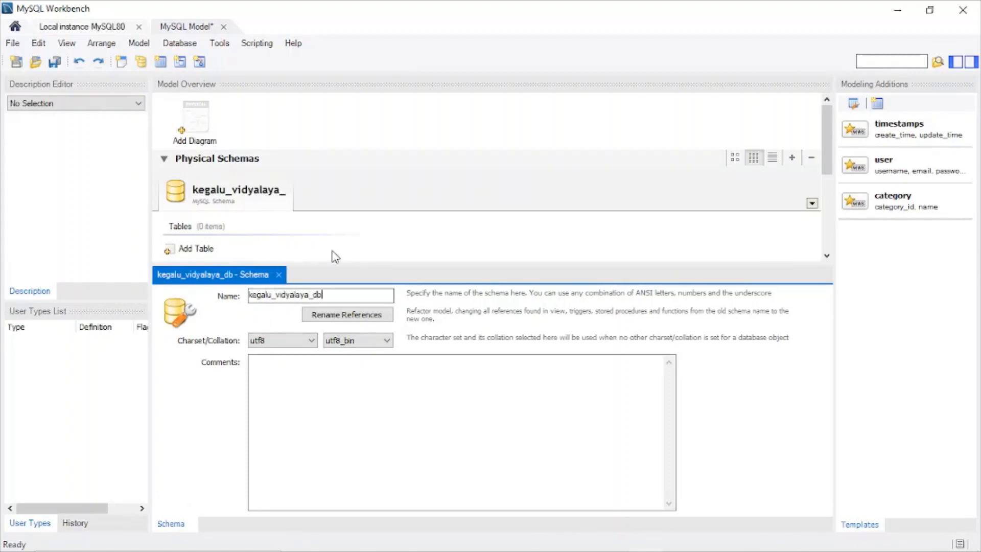
{"action": "left_click", "coordinate": [351, 314]}
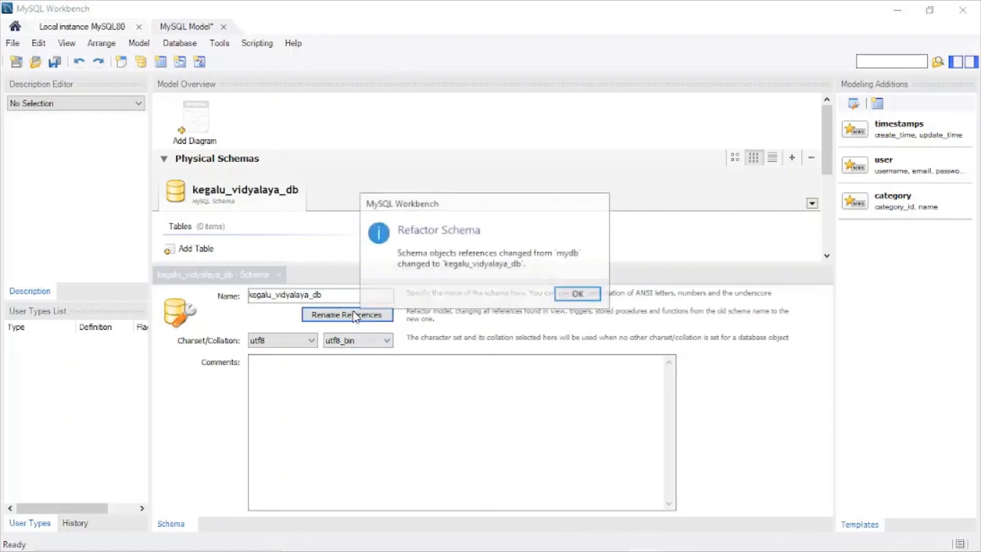
{"action": "left_click", "coordinate": [575, 294]}
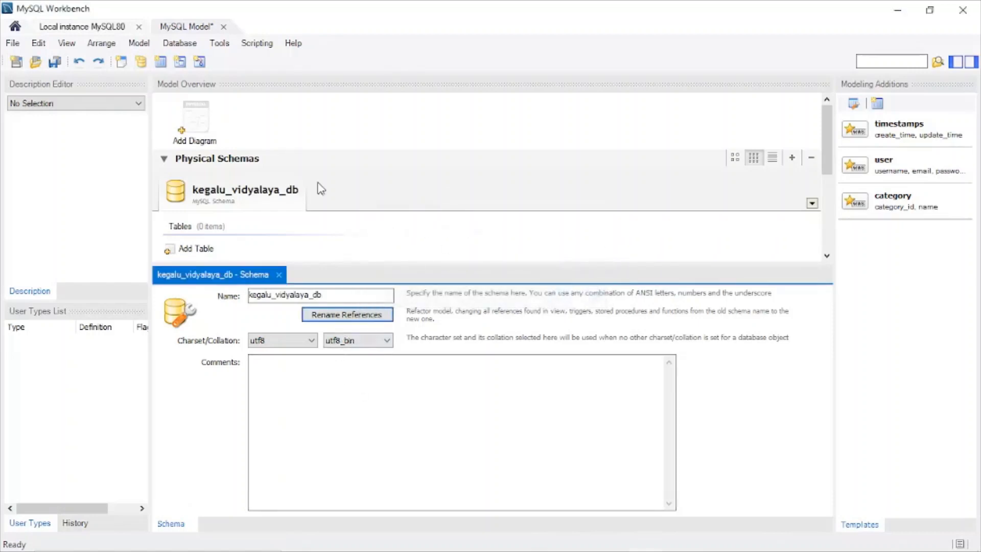
Step: Add an EER diagram to the model, check the student table's specification in PowerPoint, and return to MySQL Workbench
{"action": "left_click", "coordinate": [194, 136]}
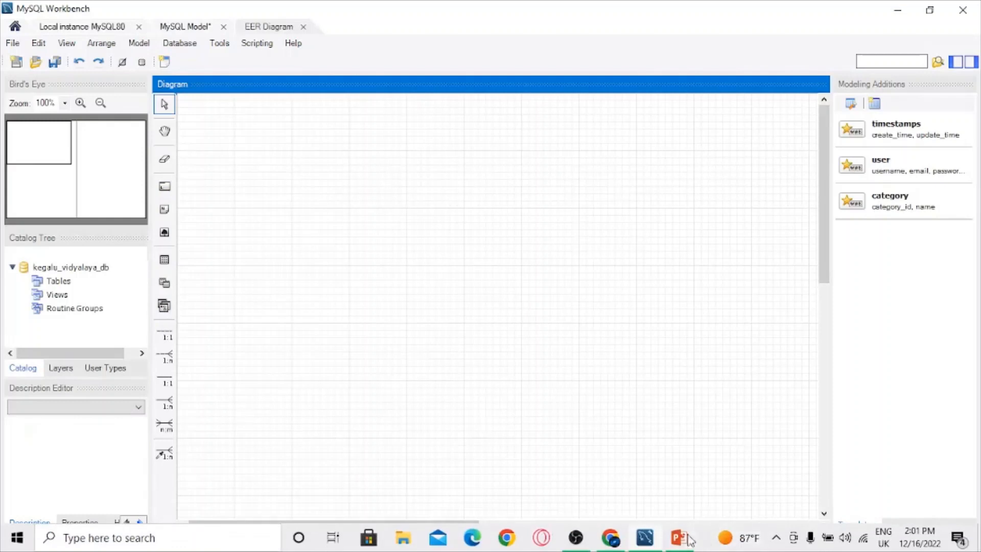
{"action": "left_click", "coordinate": [679, 537]}
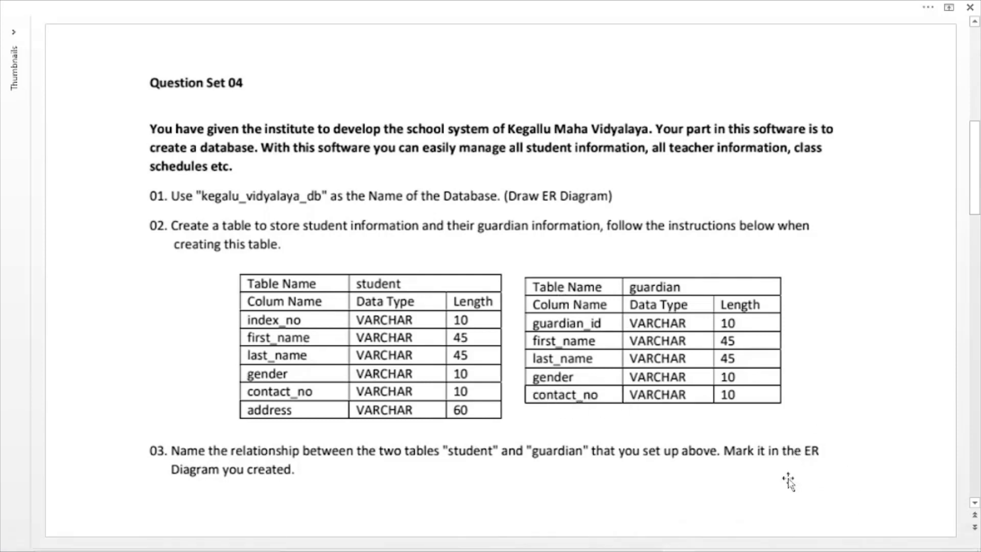
{"action": "mouse_move", "coordinate": [644, 542]}
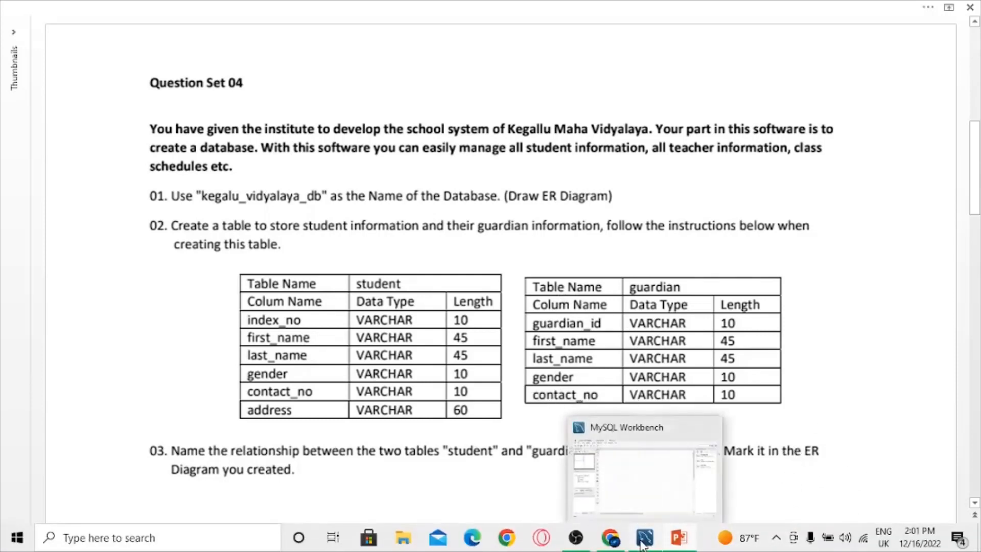
{"action": "left_click", "coordinate": [580, 433]}
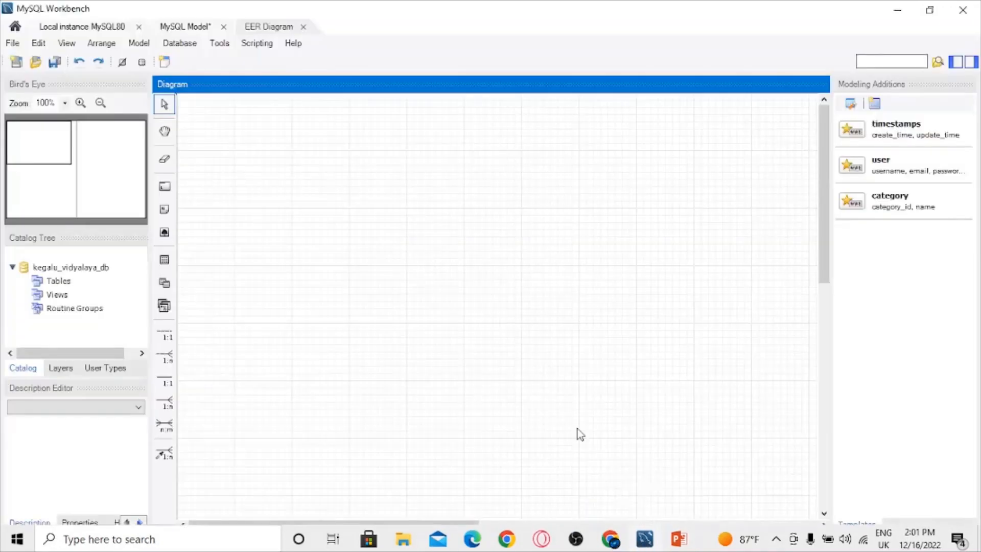
Step: Place a new table on the empty diagram and name it student
{"action": "left_click", "coordinate": [164, 259]}
{"action": "left_click", "coordinate": [270, 200]}
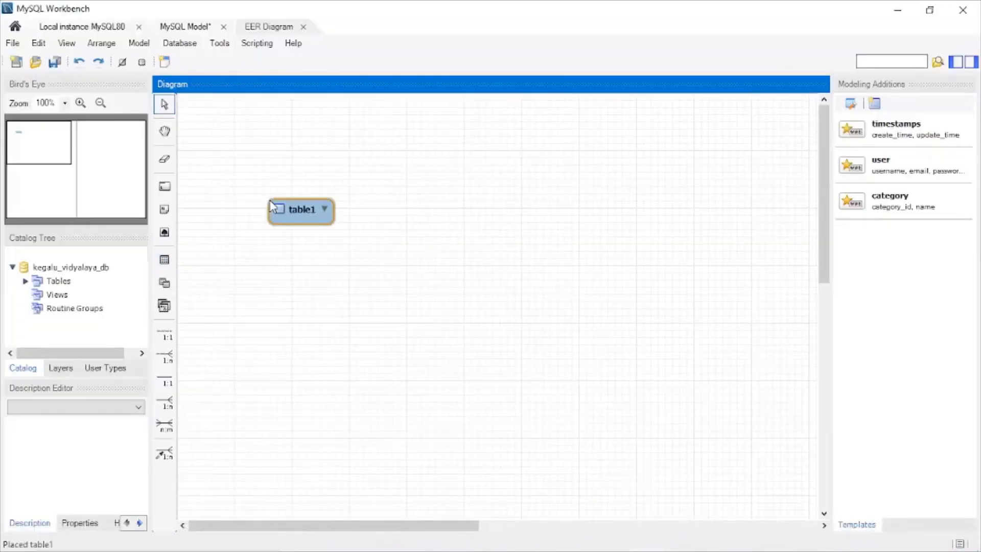
{"action": "double_click", "coordinate": [283, 206]}
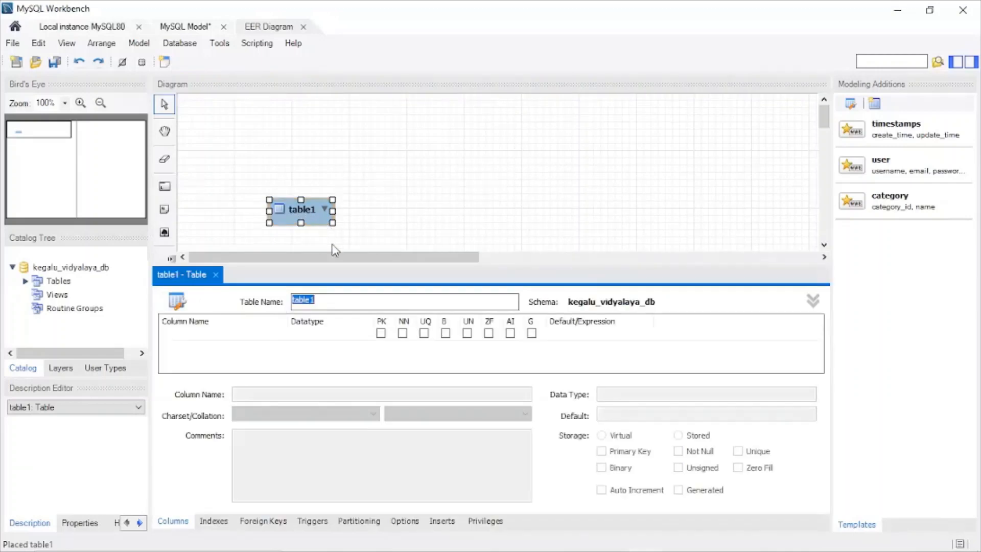
{"action": "type", "text": "s"}
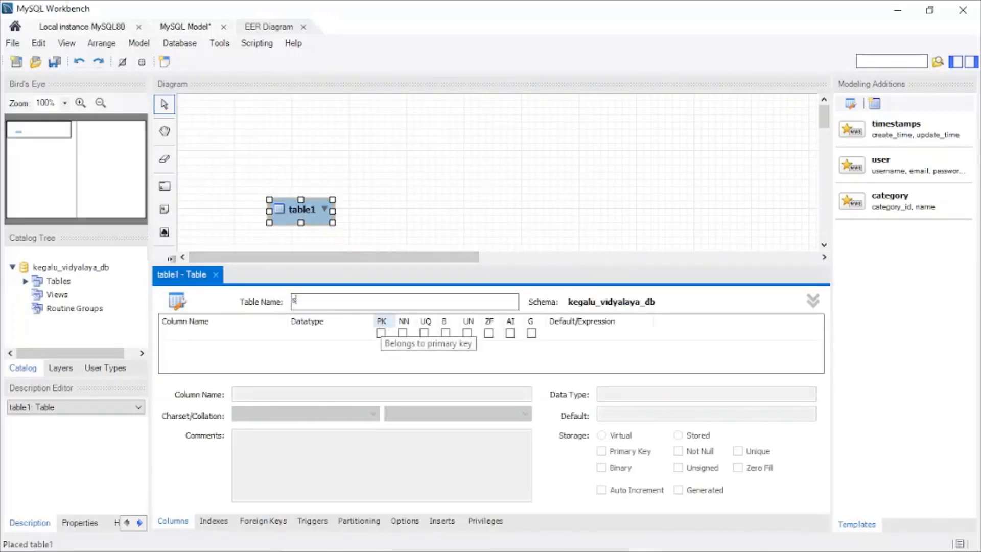
{"action": "type", "text": "tudent"}
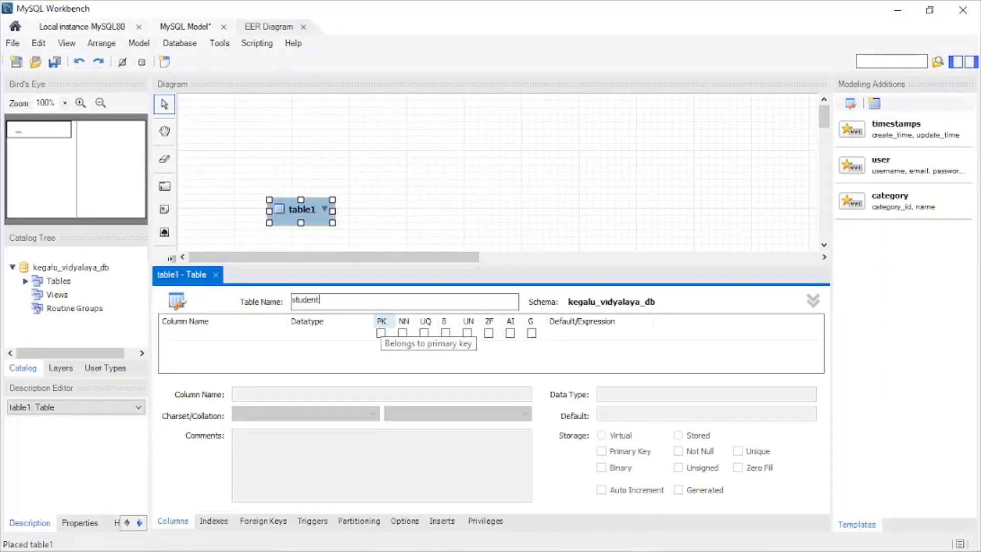
Step: Define the student table's first column as index_no with datatype VARCHAR(10), checking the specification in PowerPoint
{"action": "double_click", "coordinate": [184, 335]}
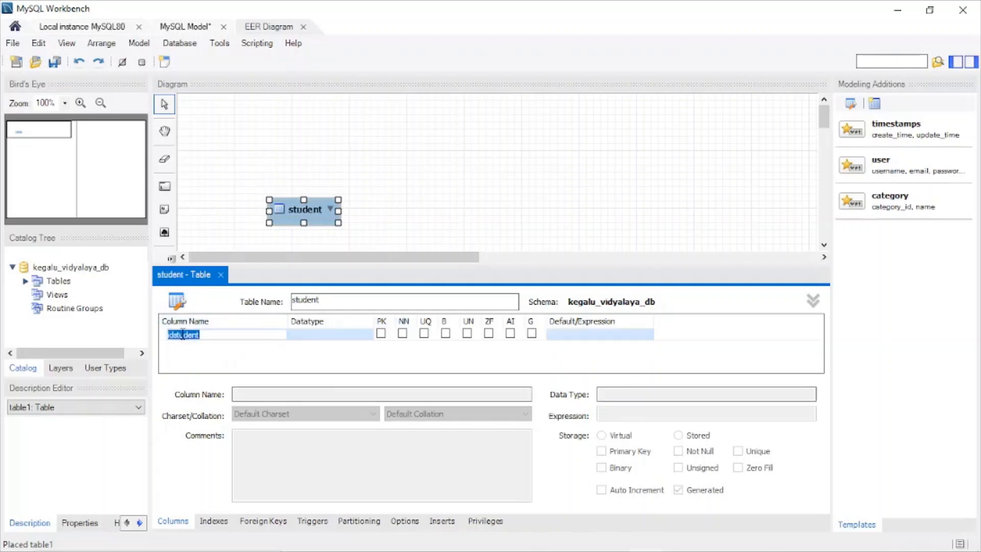
{"action": "mouse_move", "coordinate": [679, 537]}
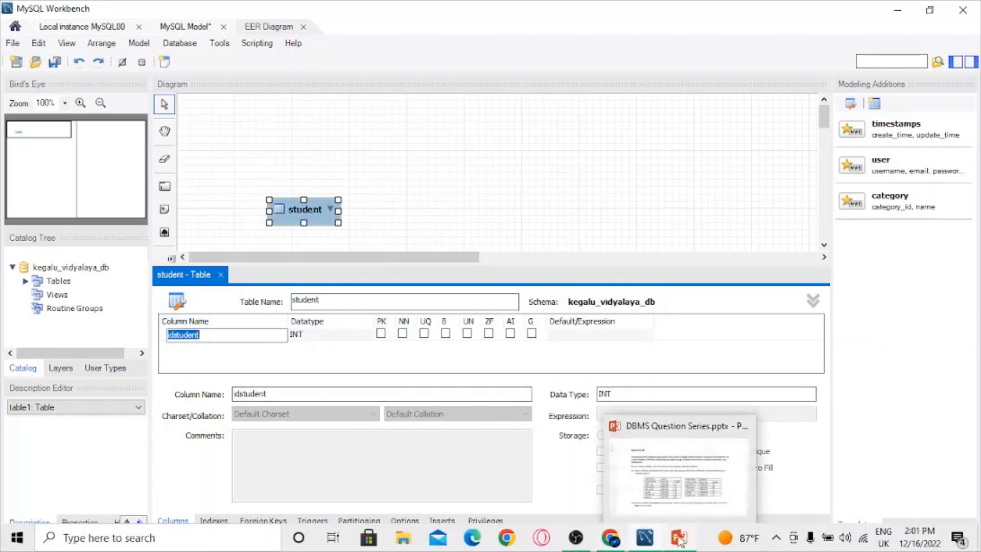
{"action": "mouse_move", "coordinate": [681, 491]}
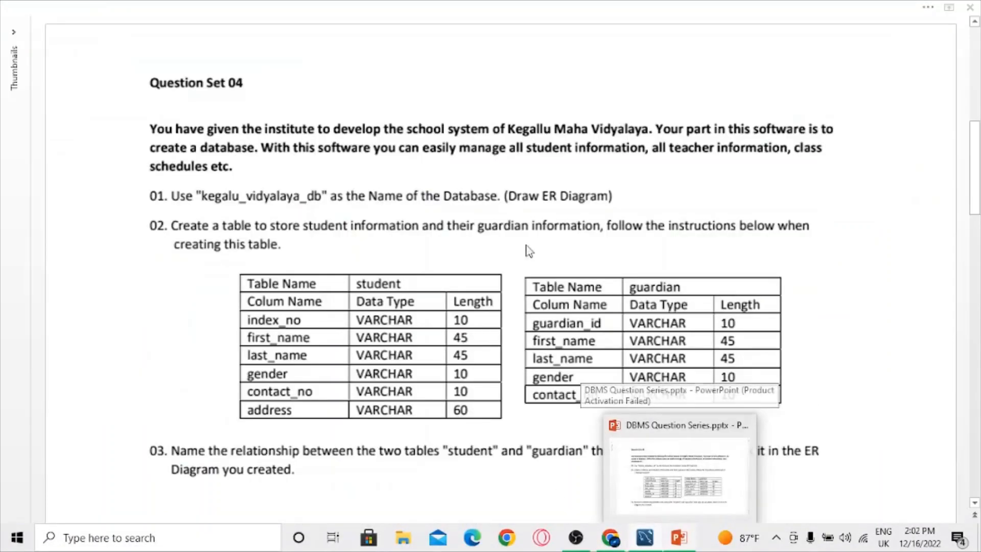
{"action": "type", "text": "index_no"}
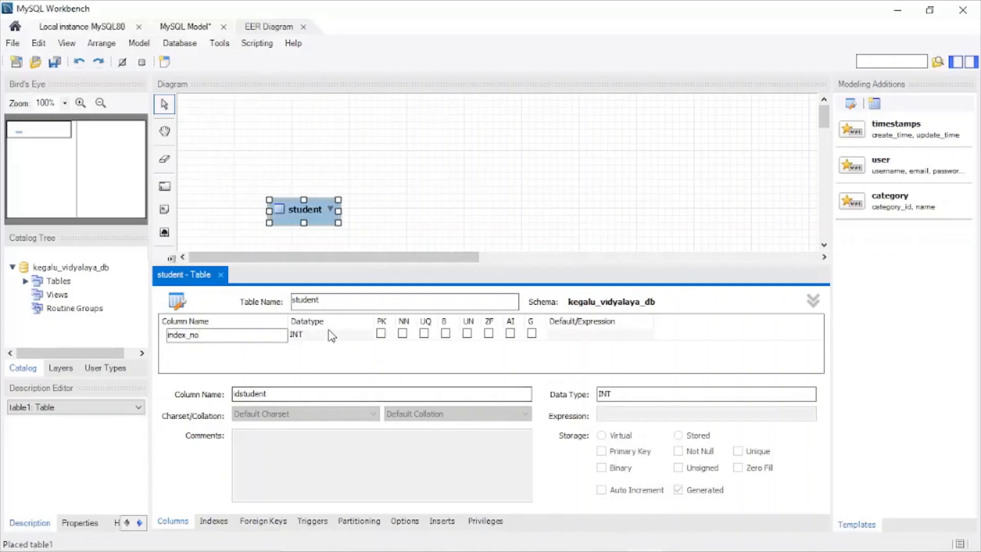
{"action": "left_click", "coordinate": [335, 335]}
{"action": "left_click", "coordinate": [367, 335]}
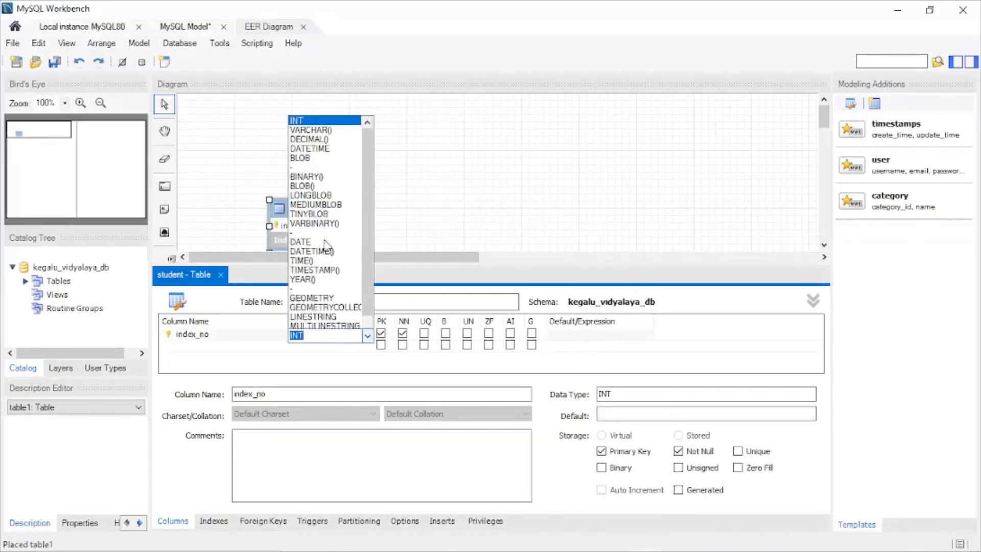
{"action": "left_click", "coordinate": [326, 23]}
{"action": "key", "text": "End"}
{"action": "key", "text": "Left"}
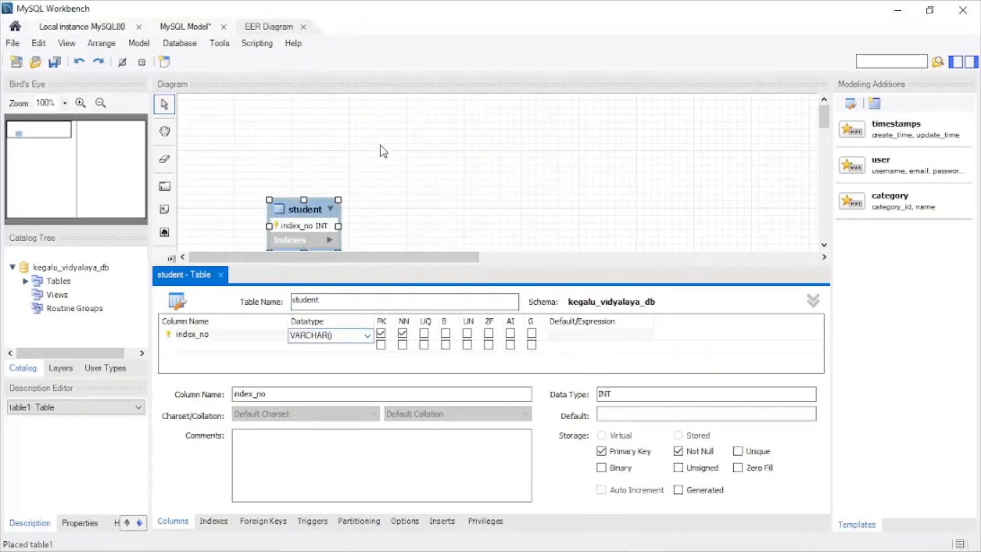
{"action": "type", "text": "10"}
Step: Add the columns first_name and last_name to the student table, both with the default VARCHAR(45) datatype
{"action": "left_click", "coordinate": [178, 346]}
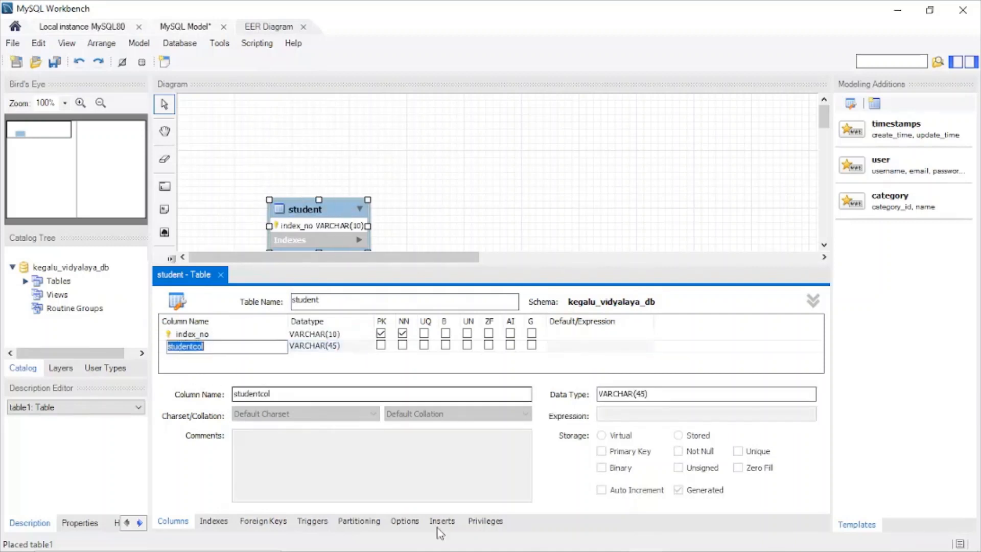
{"action": "type", "text": "f"}
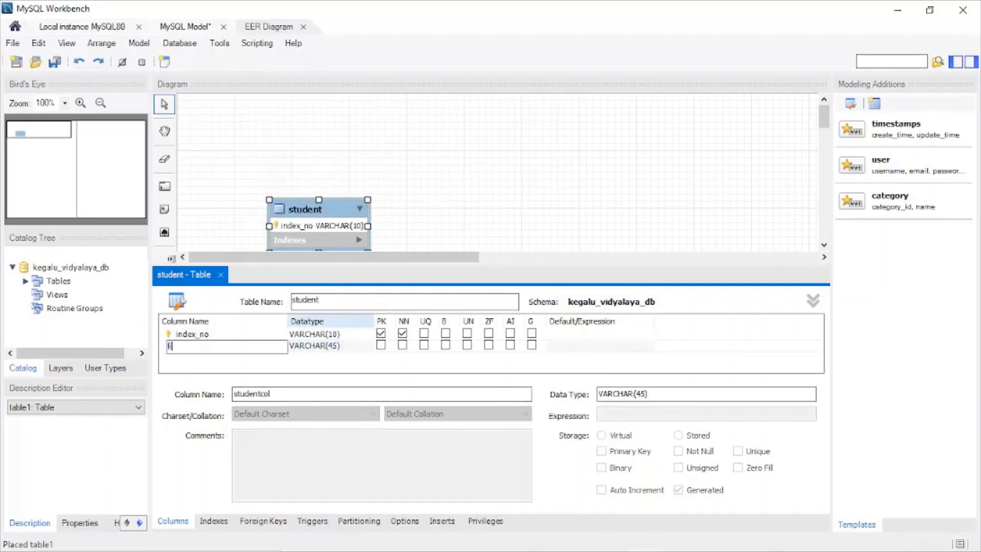
{"action": "type", "text": "irst_name"}
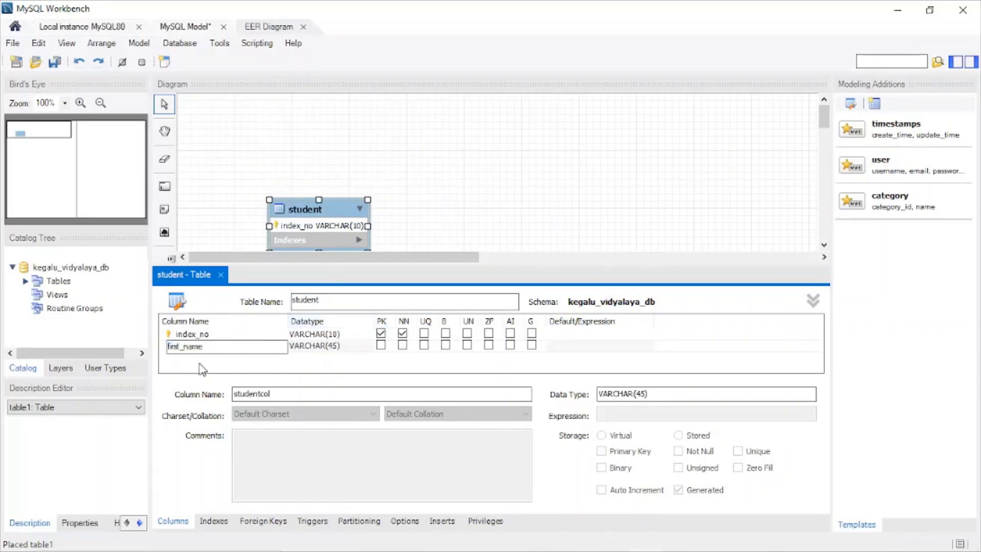
{"action": "key", "text": "Return"}
{"action": "type", "text": "la"}
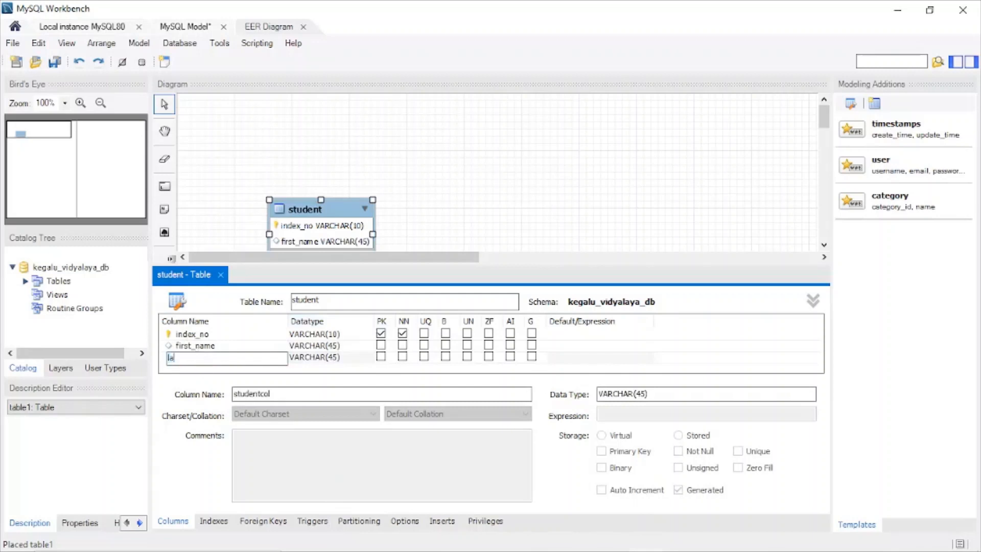
{"action": "type", "text": "st_name"}
Step: Add a gender column to the student table with datatype VARCHAR(10)
{"action": "left_click", "coordinate": [196, 368]}
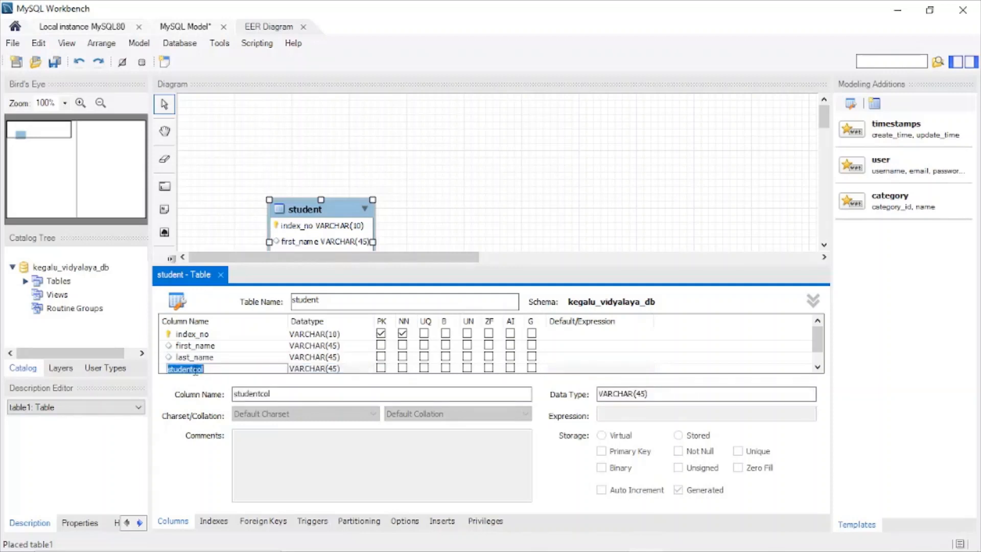
{"action": "type", "text": "q"}
{"action": "type", "text": "ender"}
{"action": "key", "text": "Tab"}
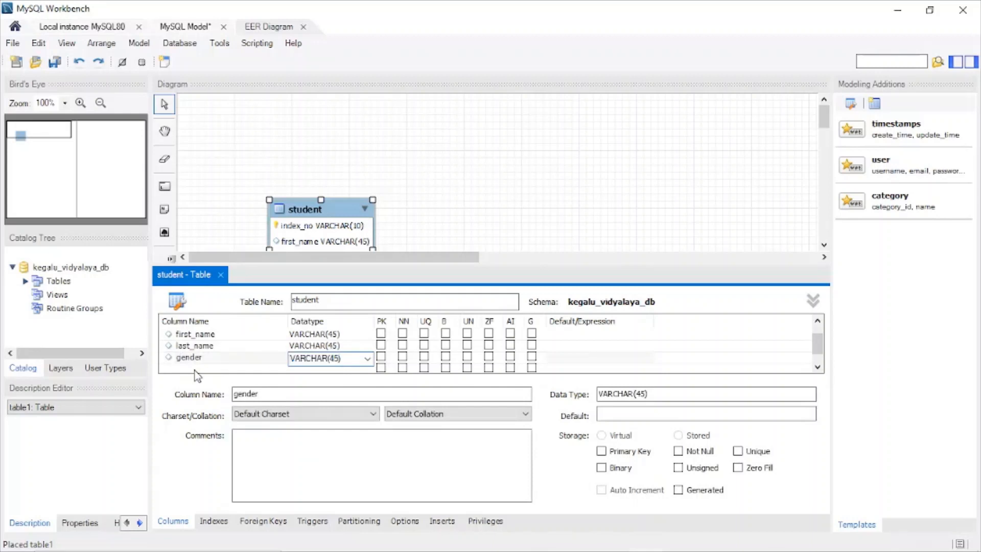
{"action": "type", "text": "10"}
Step: Add a contact_no column to the student table with datatype VARCHAR(10)
{"action": "left_click", "coordinate": [186, 368]}
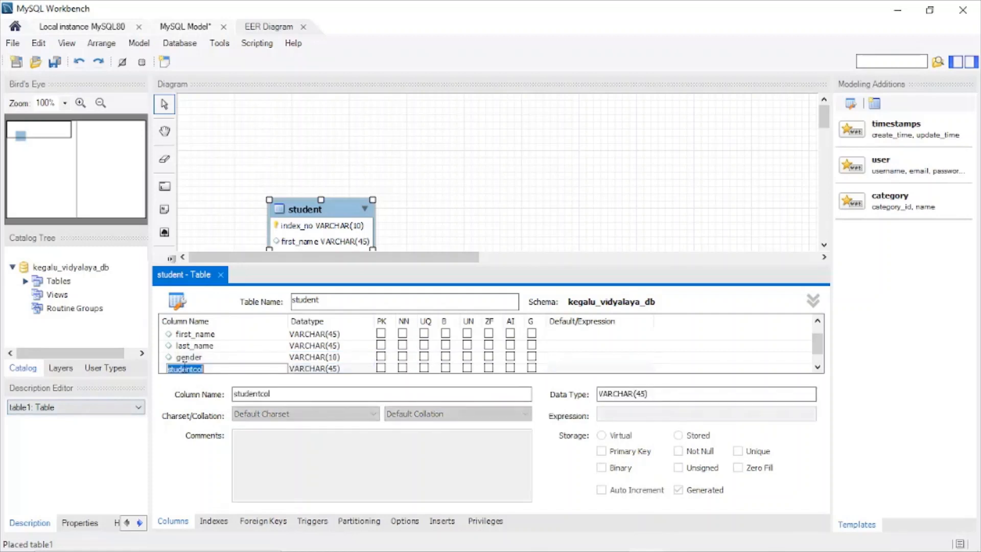
{"action": "type", "text": "contact_no"}
{"action": "key", "text": "Tab"}
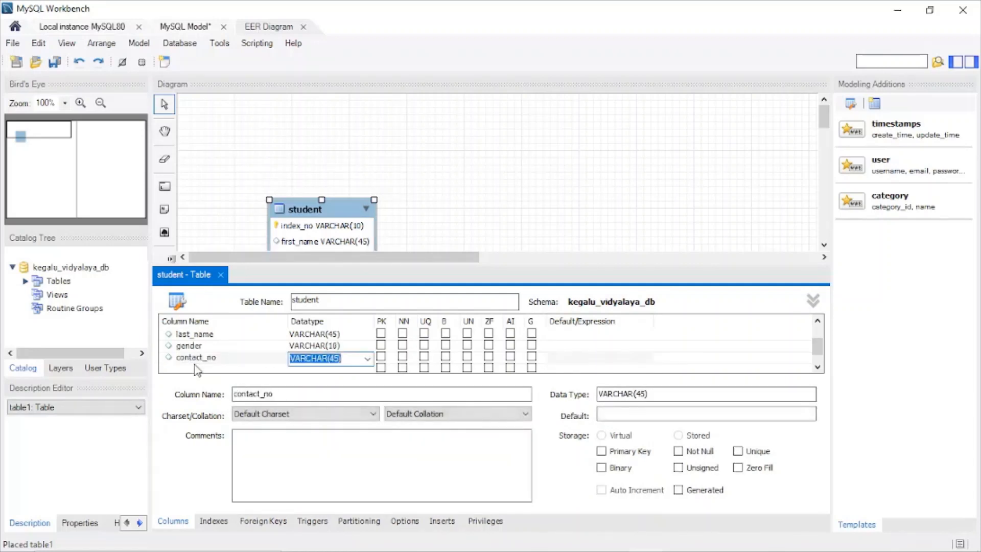
{"action": "key", "text": "Right"}
{"action": "type", "text": "1"}
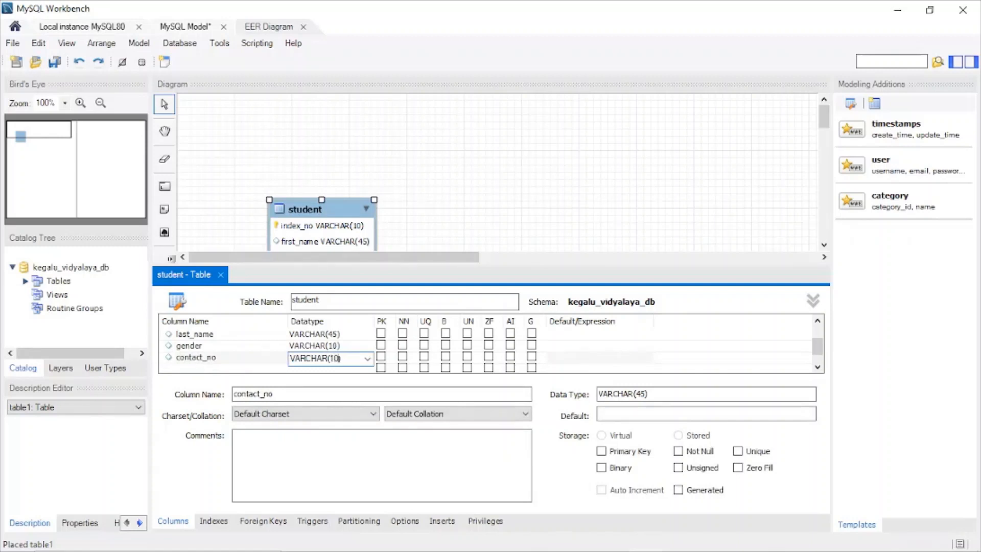
{"action": "type", "text": "0"}
Step: Add an email column with datatype VARCHAR(50) to the student table and close the table editor
{"action": "left_click", "coordinate": [176, 368]}
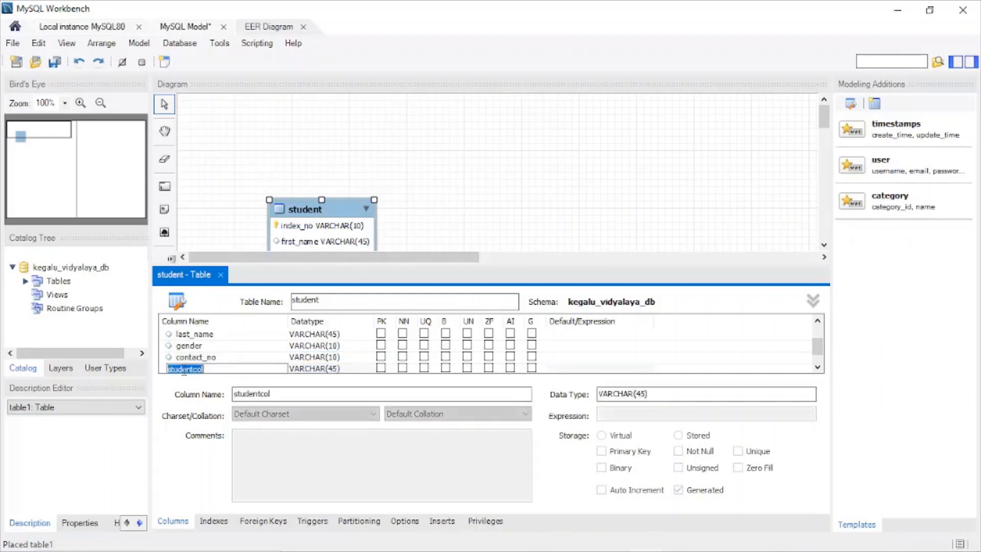
{"action": "type", "text": "email"}
{"action": "key", "text": "Tab"}
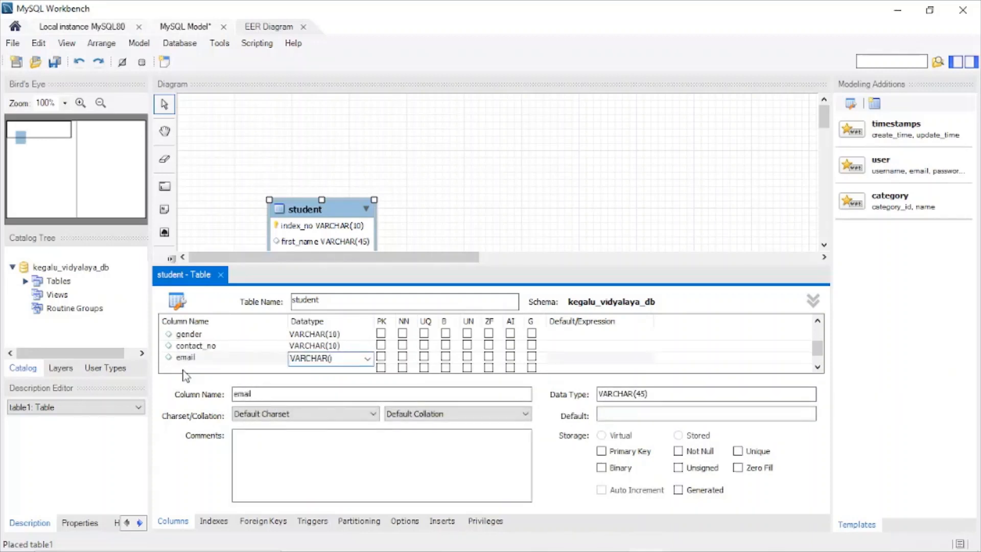
{"action": "type", "text": "50"}
{"action": "left_click", "coordinate": [220, 276]}
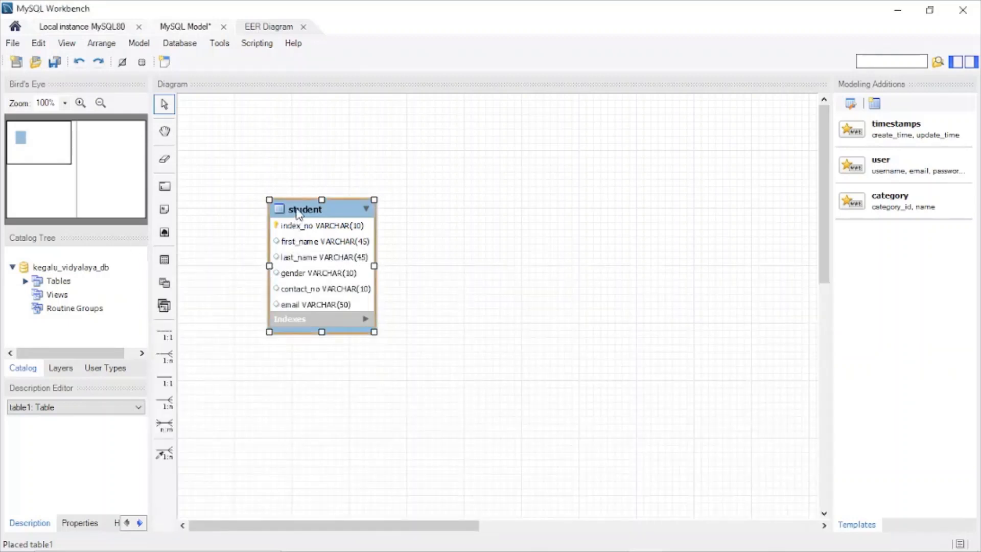
Step: Move the student table to the upper-left corner of the diagram and enlarge its box to about double width
{"action": "left_click_drag", "start_coordinate": [294, 244], "coordinate": [224, 148]}
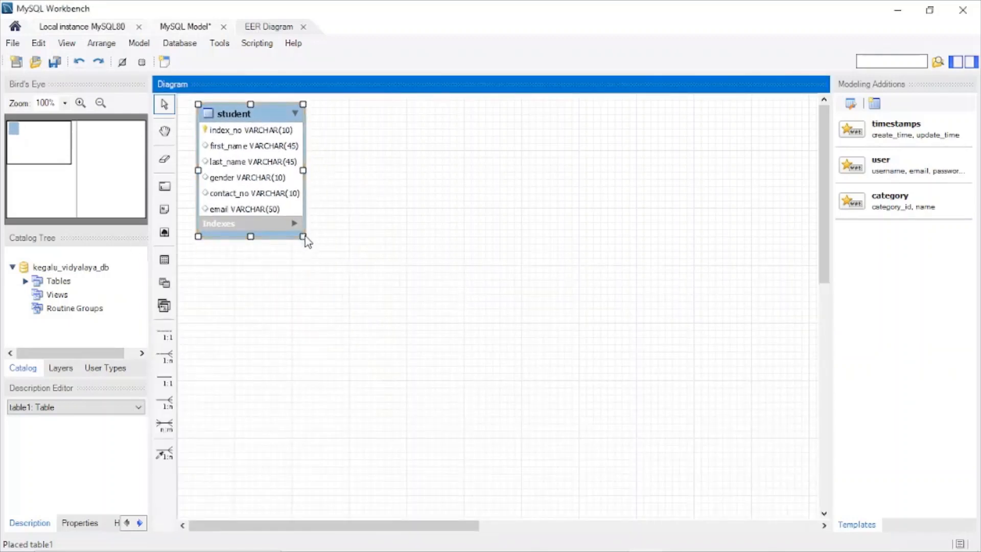
{"action": "left_click_drag", "start_coordinate": [304, 237], "coordinate": [396, 252]}
Step: Check the guardian table specification in PowerPoint and add a table named guardian beside the student table in MySQL Workbench
{"action": "mouse_move", "coordinate": [711, 547]}
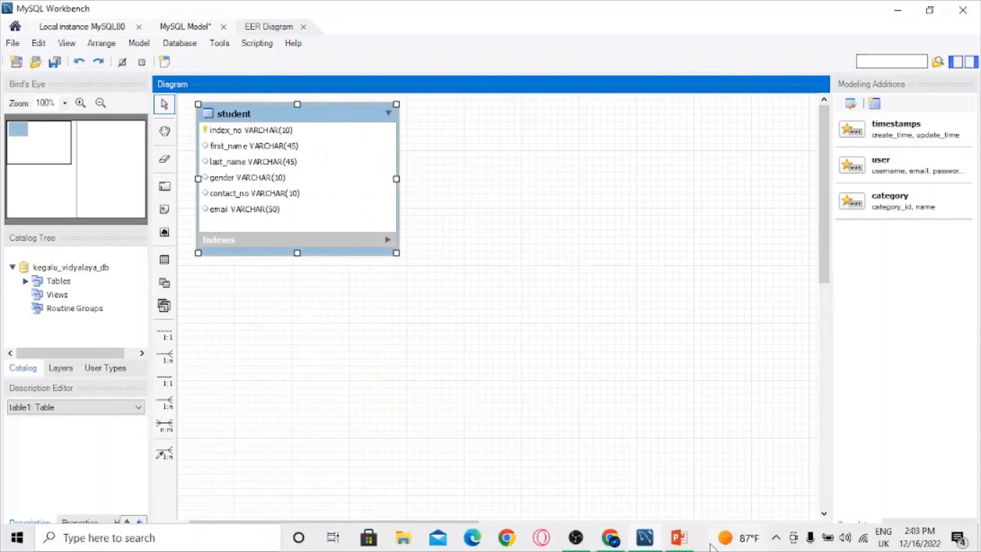
{"action": "left_click", "coordinate": [679, 537]}
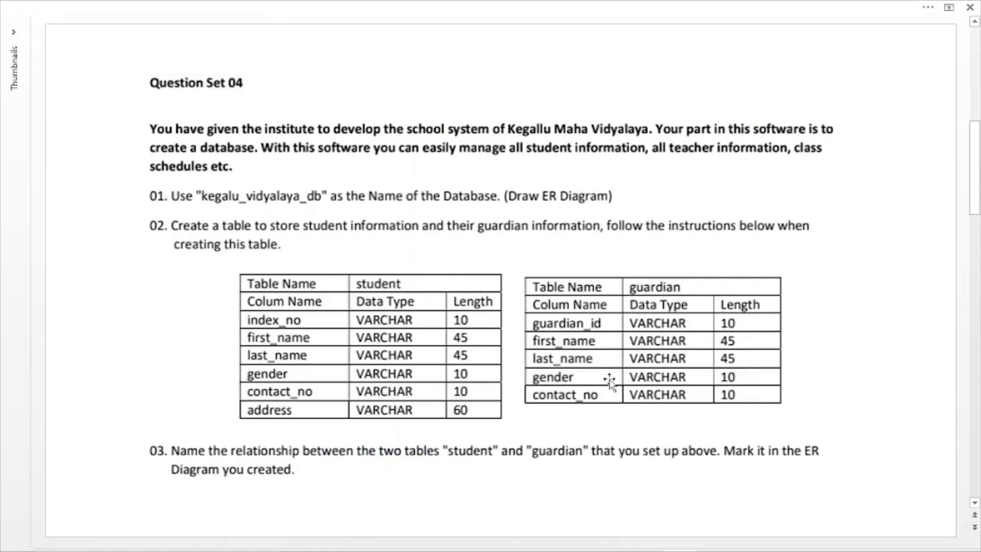
{"action": "mouse_move", "coordinate": [720, 549]}
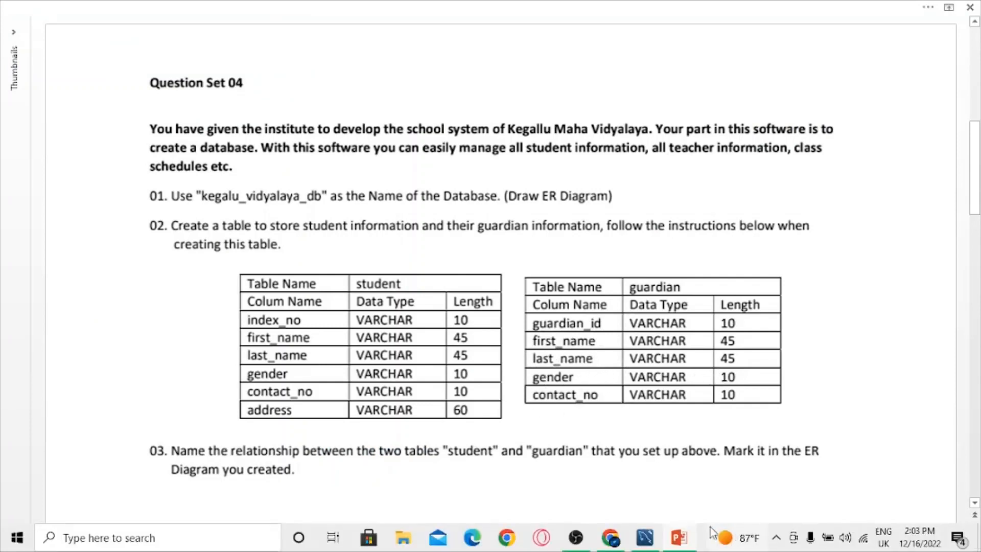
{"action": "left_click", "coordinate": [645, 537]}
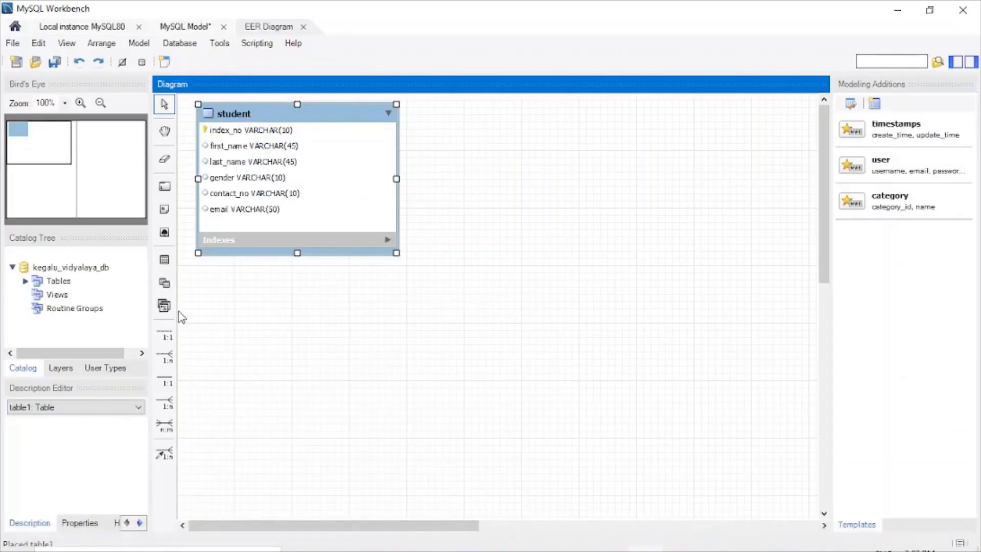
{"action": "left_click", "coordinate": [164, 259]}
{"action": "left_click", "coordinate": [523, 202]}
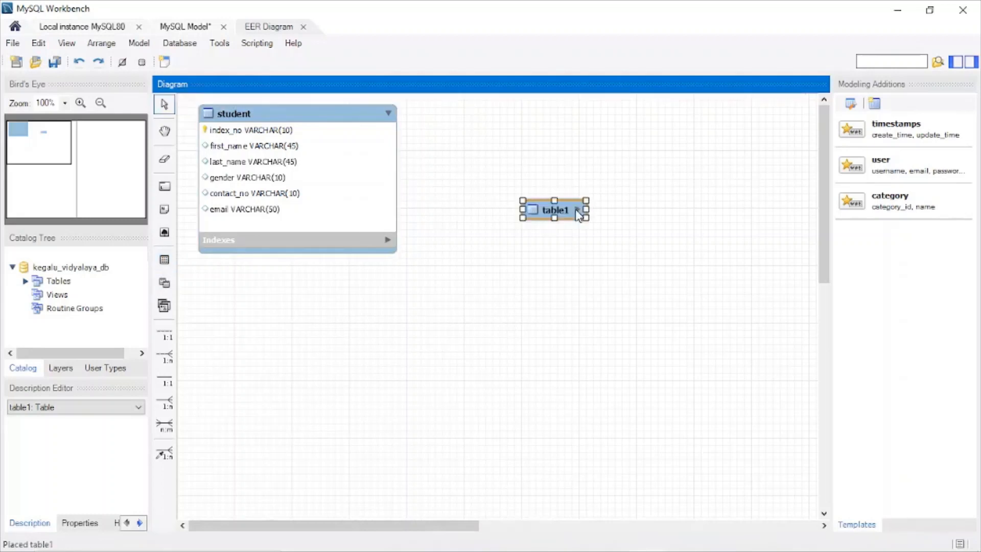
{"action": "double_click", "coordinate": [562, 221]}
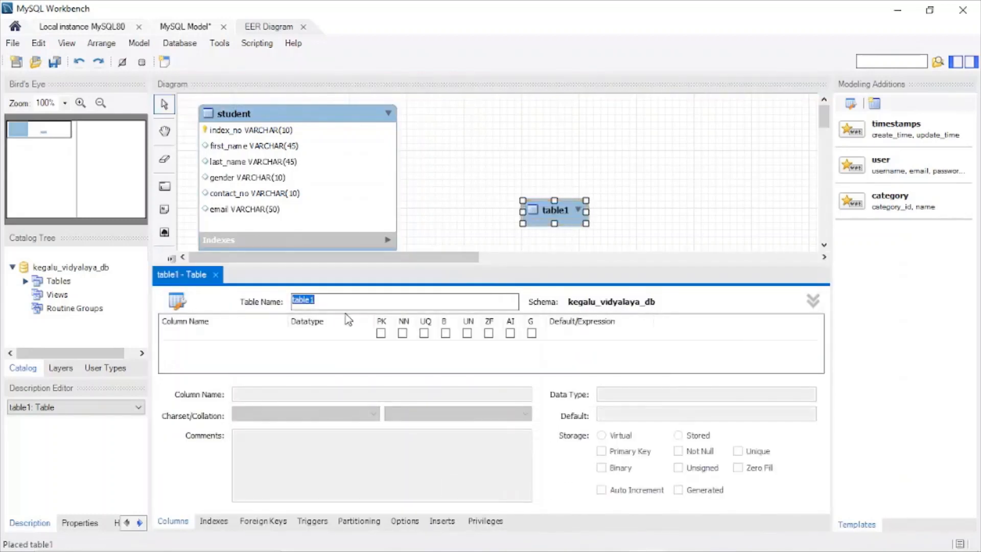
{"action": "type", "text": "guardian"}
Step: Add guardian_id as the primary key column and a first_name column with datatype VARCHAR(45) to the guardian table
{"action": "left_click", "coordinate": [193, 338]}
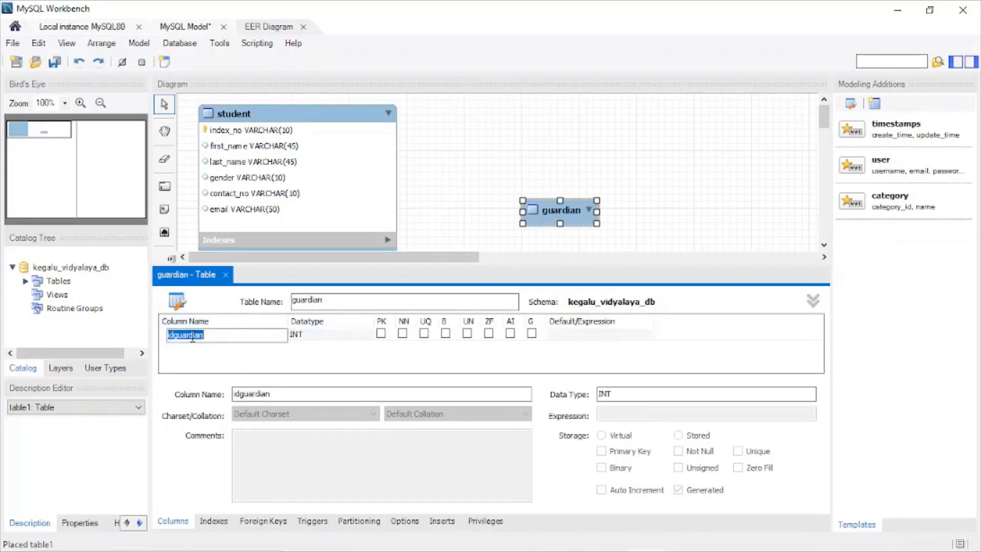
{"action": "type", "text": "g"}
{"action": "left_click", "coordinate": [175, 349]}
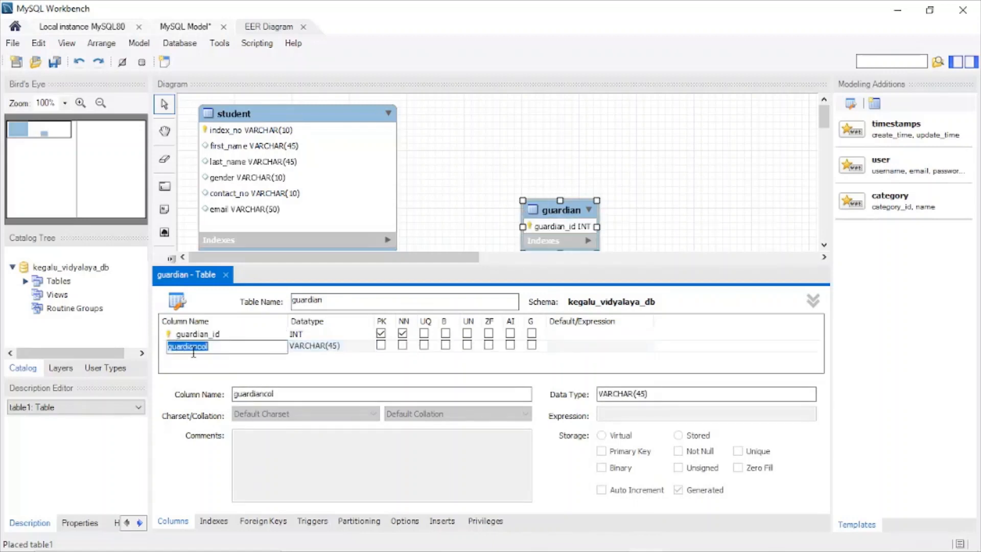
{"action": "type", "text": "first_name"}
Step: Add a last_name column with datatype VARCHAR(45) to the guardian table
{"action": "left_click", "coordinate": [191, 358]}
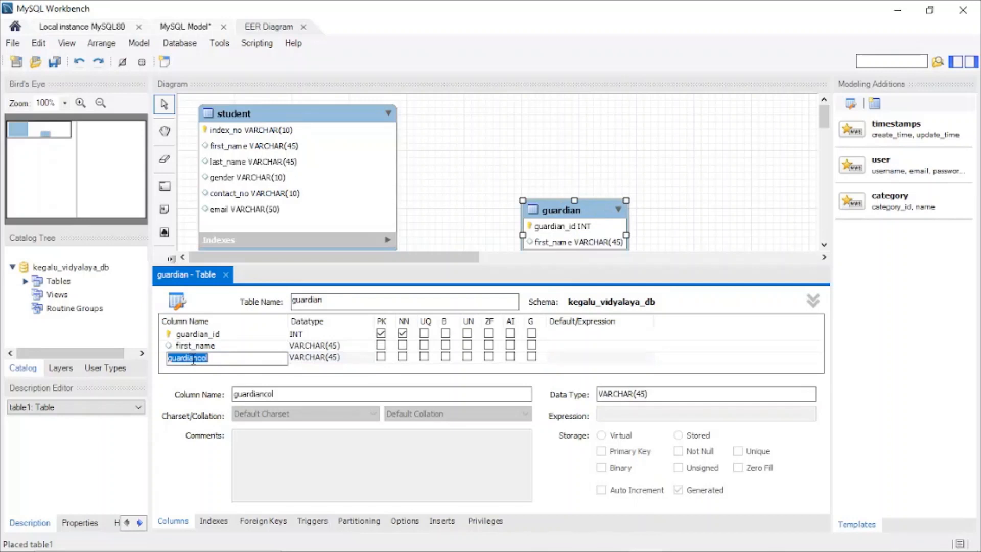
{"action": "key", "text": "BackSpace"}
{"action": "type", "text": "last_name"}
Step: Add a gender column with datatype VARCHAR(10) to the guardian table
{"action": "left_click", "coordinate": [189, 370]}
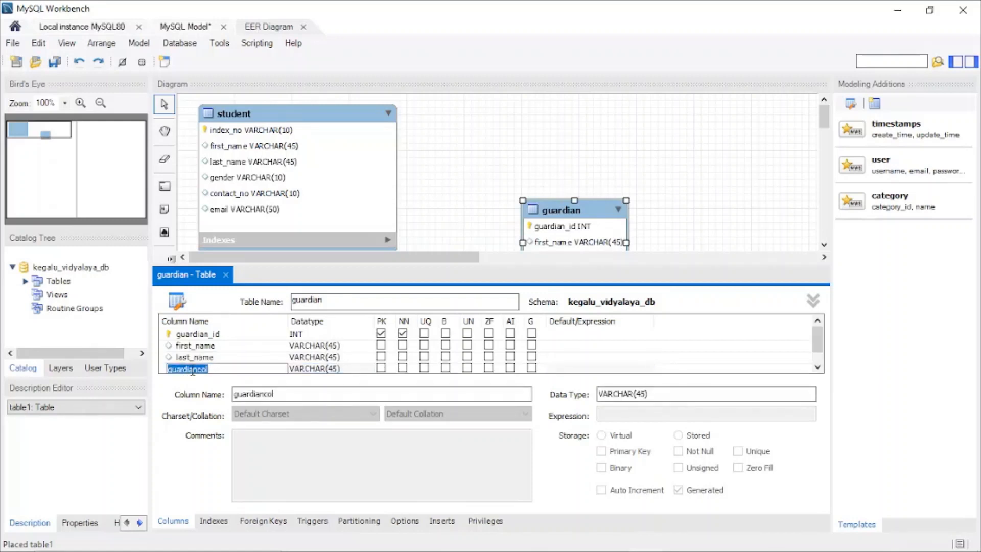
{"action": "type", "text": "gender"}
{"action": "key", "text": "Tab"}
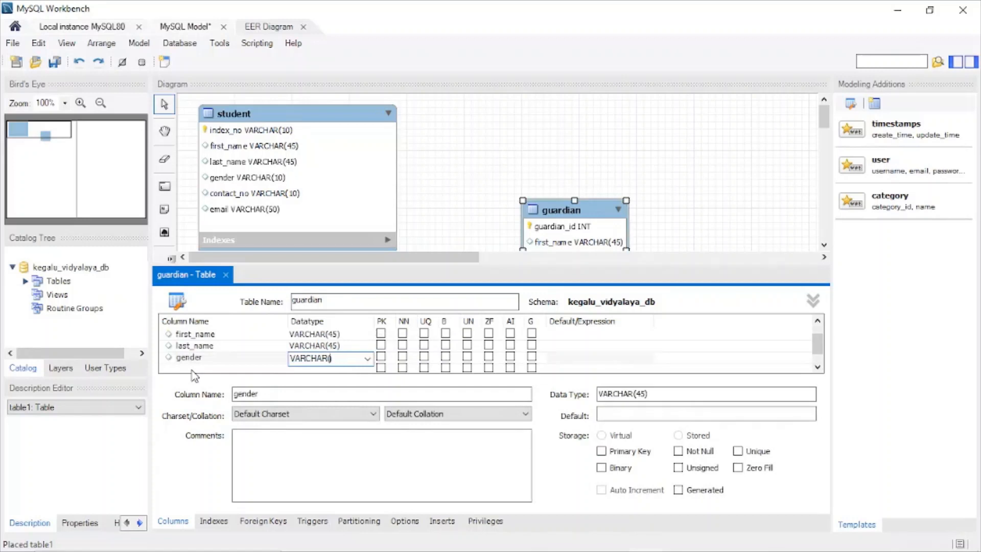
{"action": "type", "text": "10"}
Step: Add a contact_no column with datatype VARCHAR(10) to the guardian table
{"action": "left_click", "coordinate": [195, 368]}
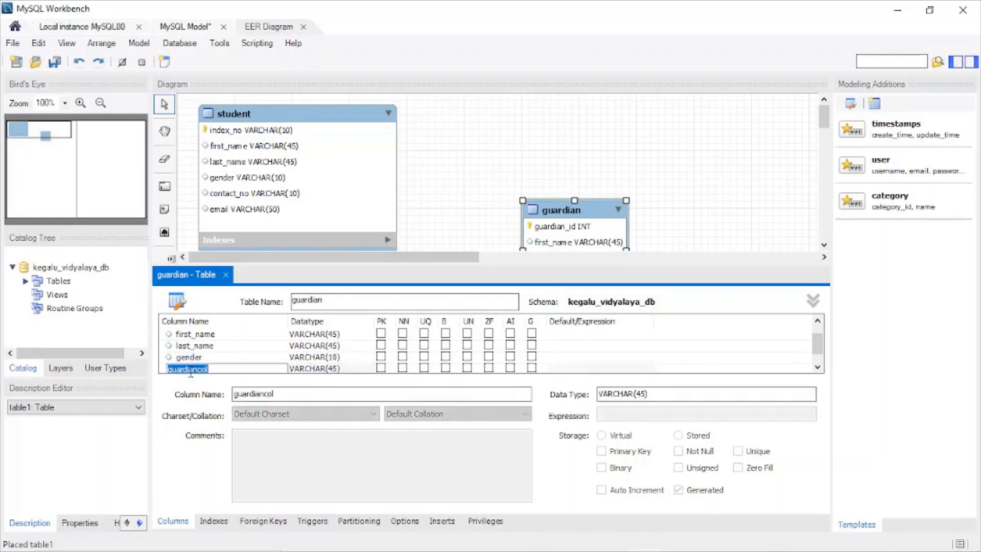
{"action": "type", "text": "contact_no"}
{"action": "key", "text": "Tab"}
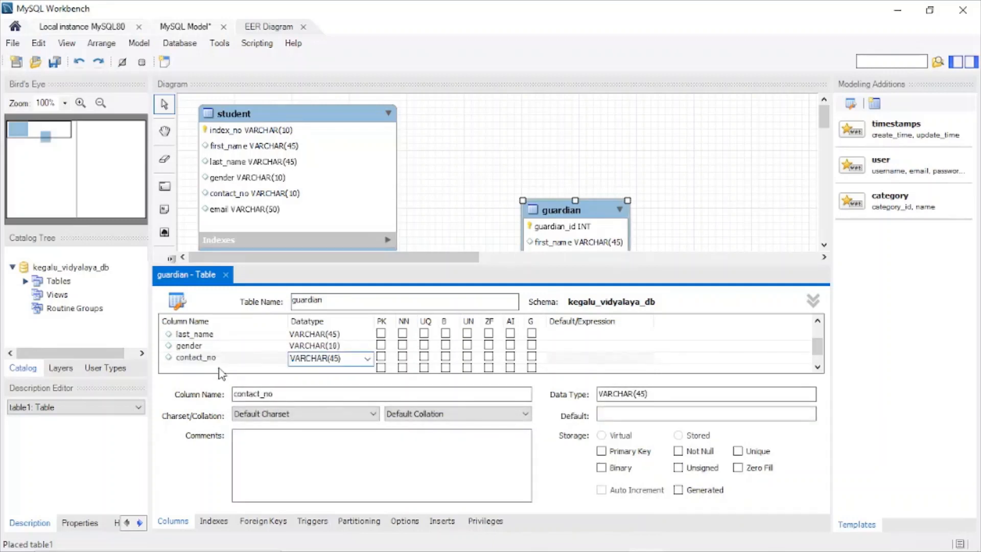
{"action": "type", "text": "10"}
{"action": "key", "text": "Return"}
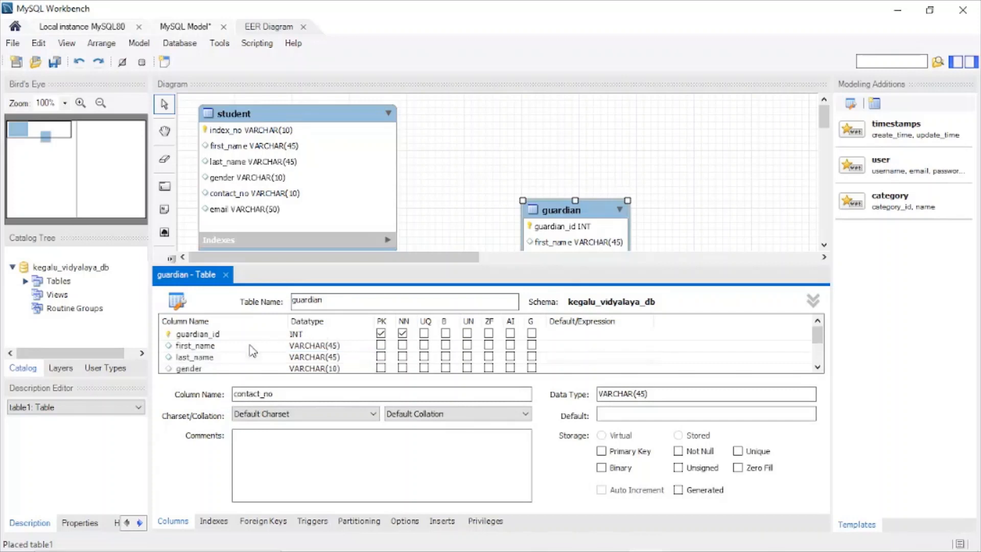
Step: Change the datatype of the guardian_id column to VARCHAR(10) and close the guardian table editor
{"action": "double_click", "coordinate": [307, 333]}
{"action": "left_click", "coordinate": [367, 335]}
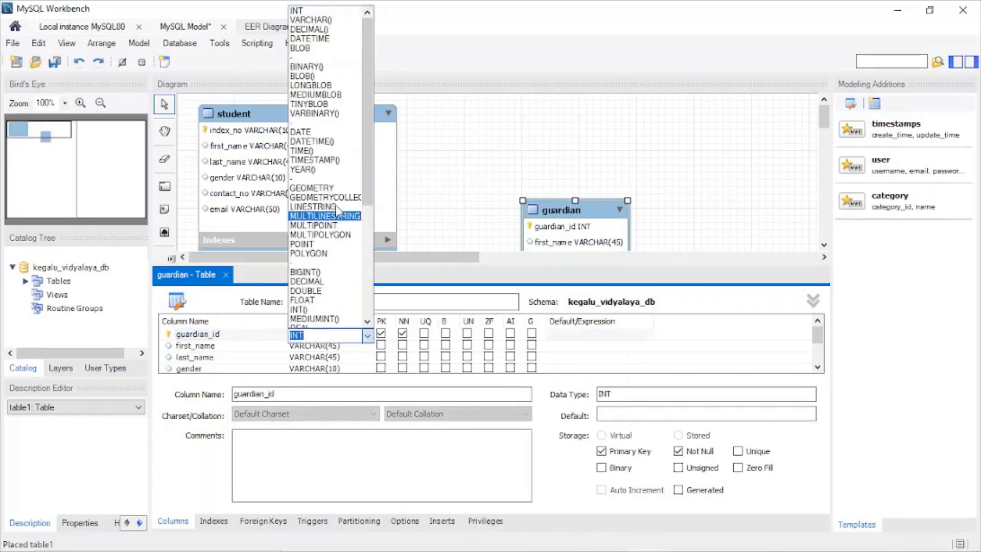
{"action": "left_click", "coordinate": [309, 20]}
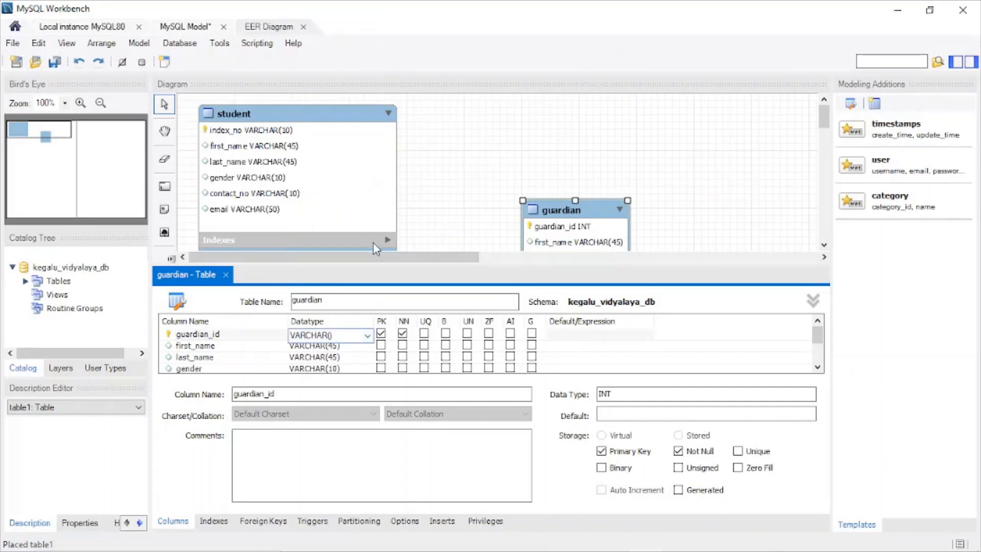
{"action": "type", "text": "10"}
{"action": "left_click", "coordinate": [226, 276]}
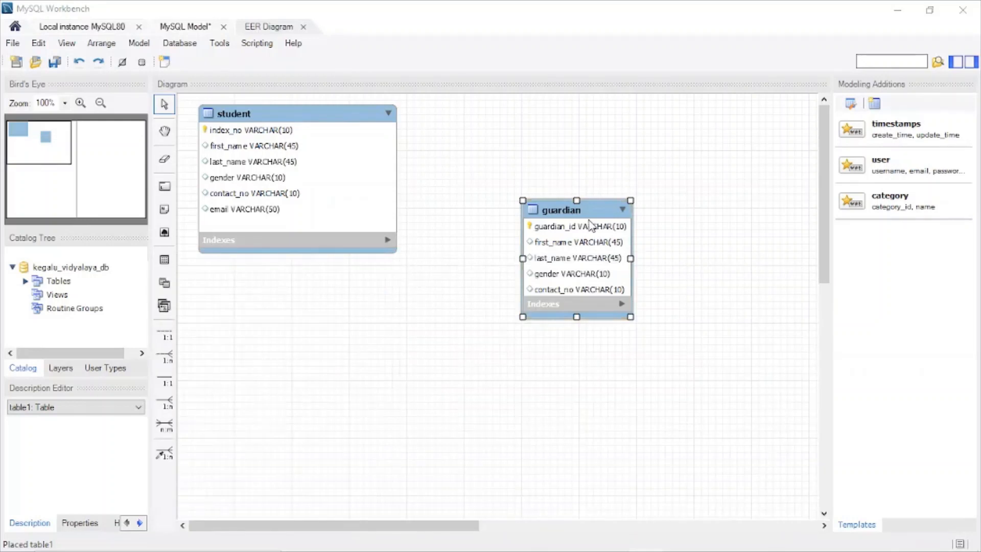
Step: Move the guardian table up beside the student table and check question 03 about their relationship in PowerPoint
{"action": "left_click_drag", "start_coordinate": [591, 211], "coordinate": [569, 152]}
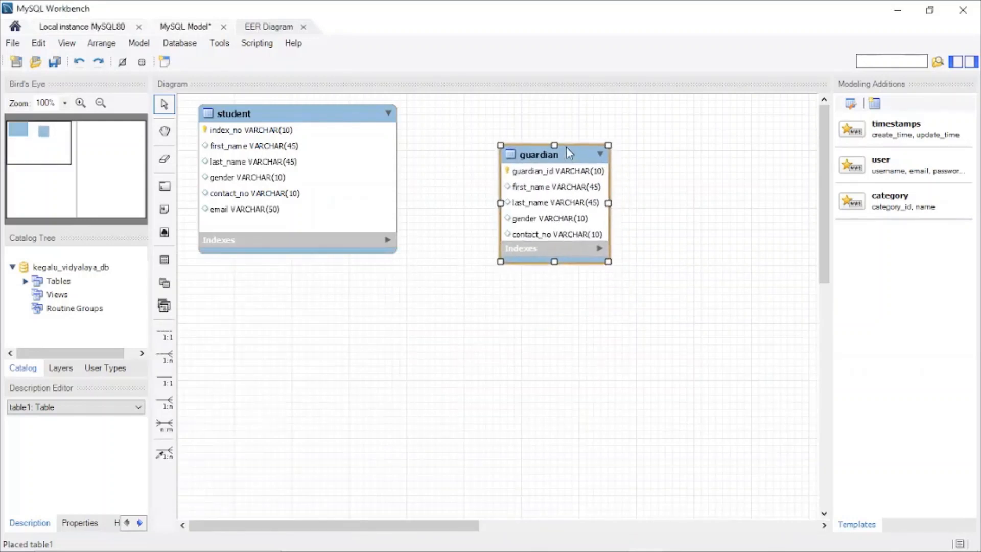
{"action": "left_click", "coordinate": [617, 260]}
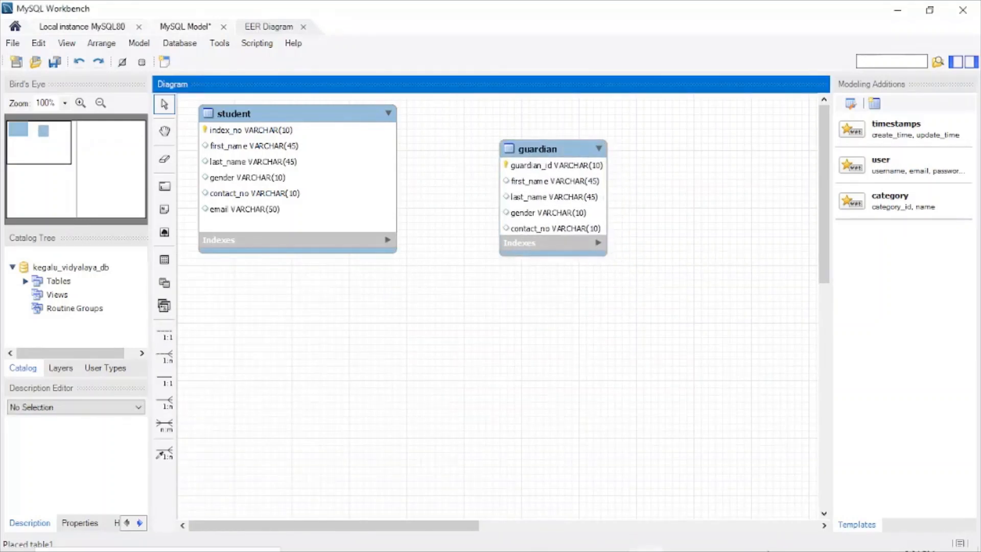
{"action": "left_click", "coordinate": [688, 544]}
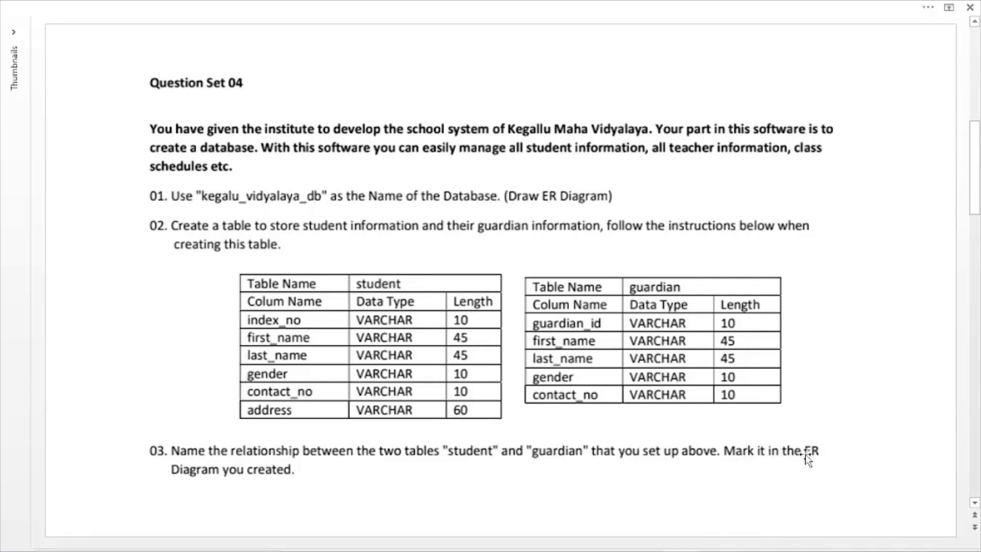
{"action": "mouse_move", "coordinate": [708, 547]}
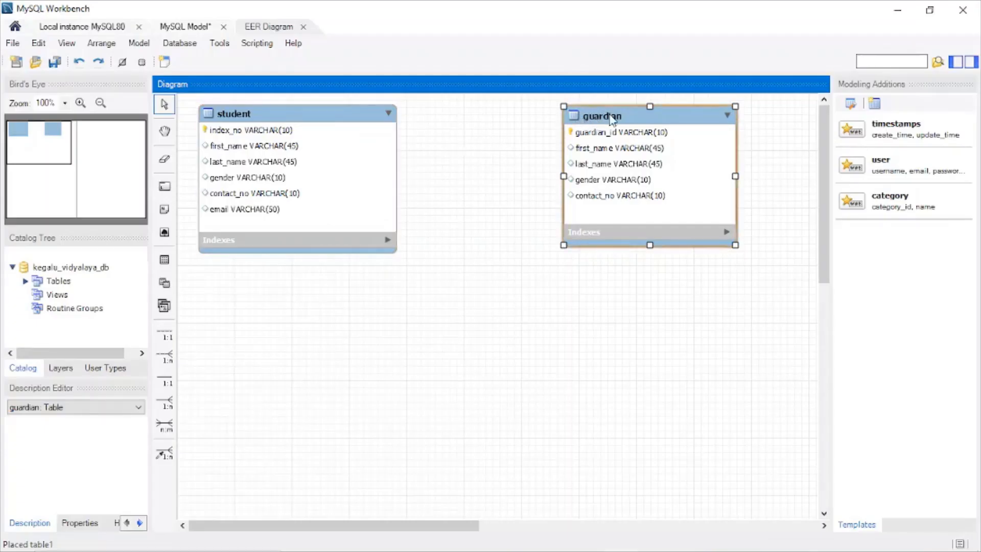
Step: Reposition the guardian table level with the student table and shift the student table slightly to the right
{"action": "left_click_drag", "start_coordinate": [614, 119], "coordinate": [574, 119]}
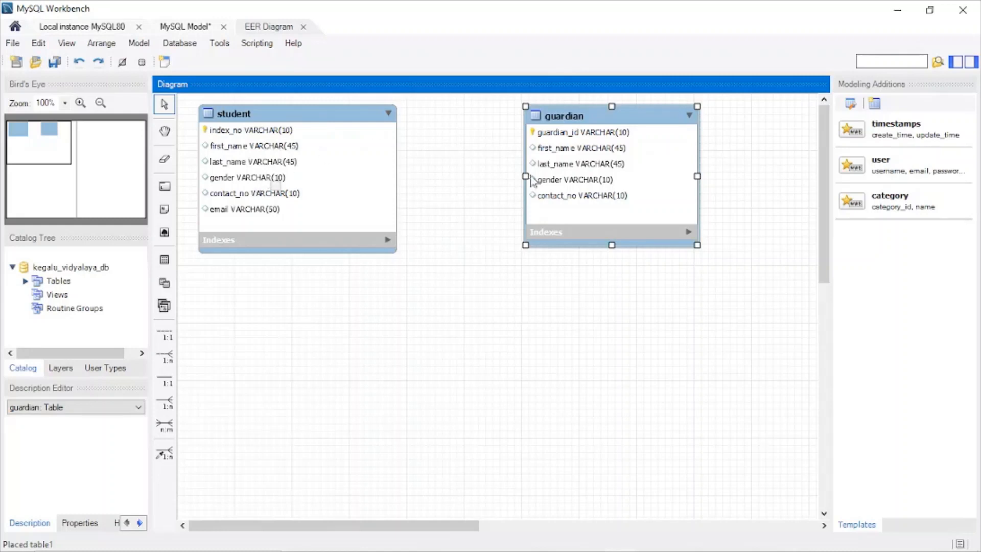
{"action": "left_click_drag", "start_coordinate": [578, 137], "coordinate": [604, 137]}
{"action": "left_click_drag", "start_coordinate": [293, 122], "coordinate": [305, 123]}
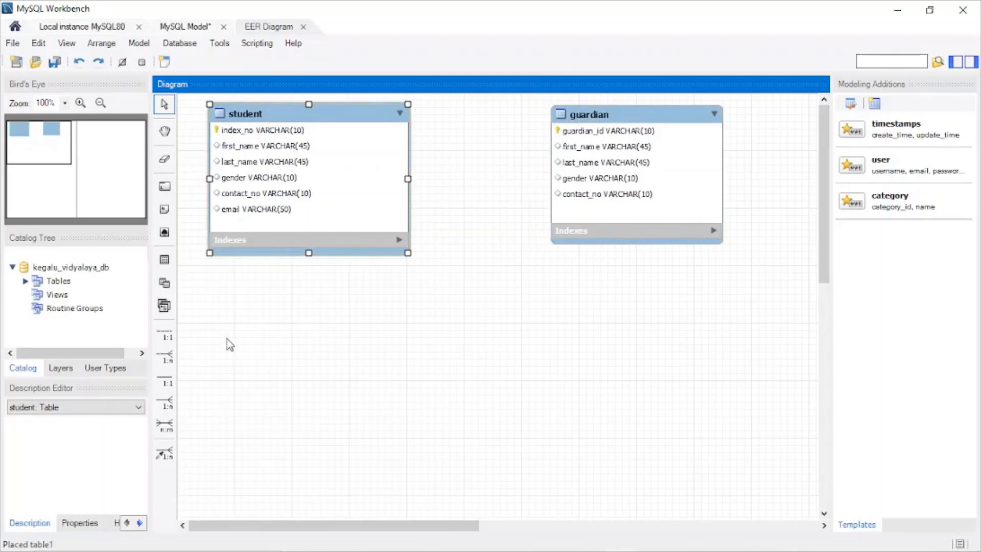
Step: Create a non-identifying 1:n relationship with student receiving the foreign key from guardian, and move the guardian table farther right
{"action": "left_click", "coordinate": [164, 356]}
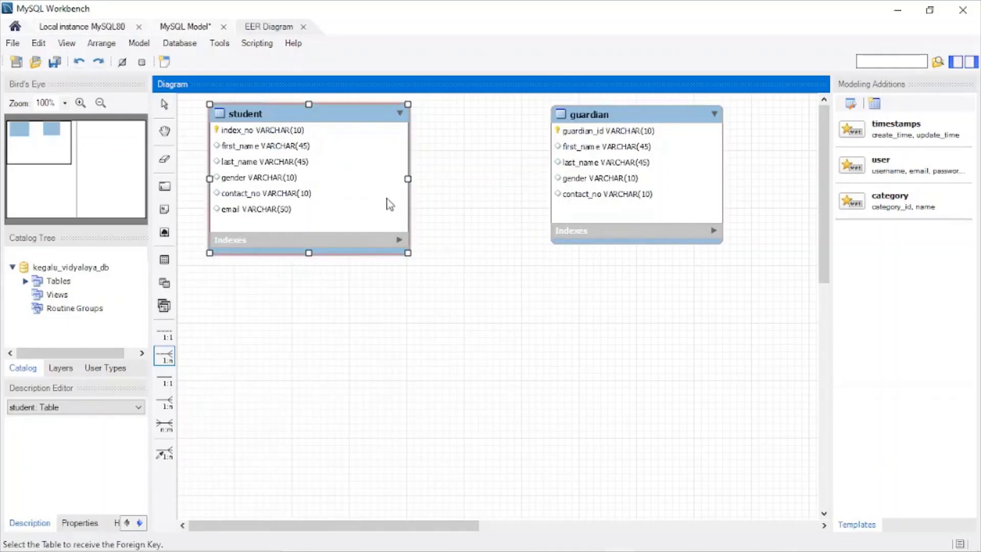
{"action": "left_click", "coordinate": [323, 183]}
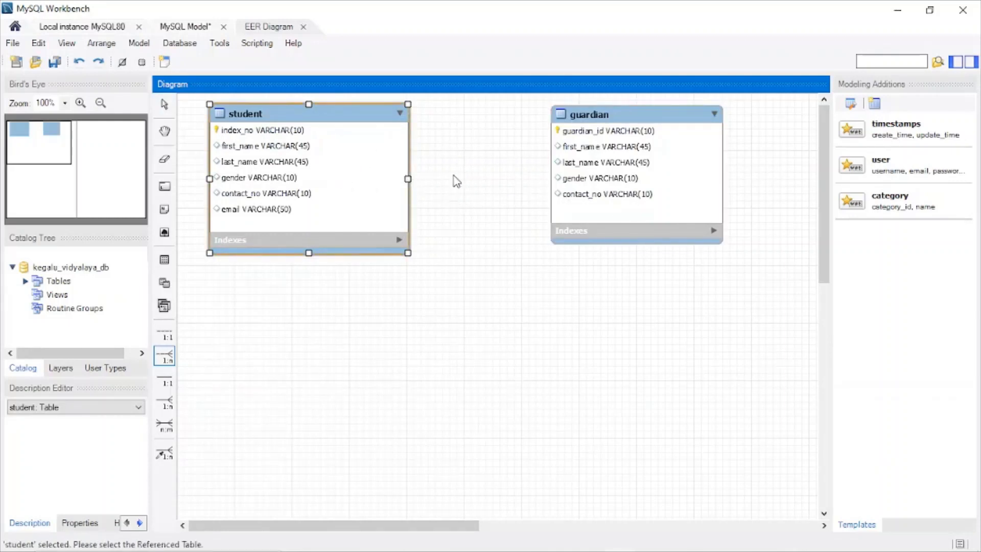
{"action": "left_click", "coordinate": [592, 158]}
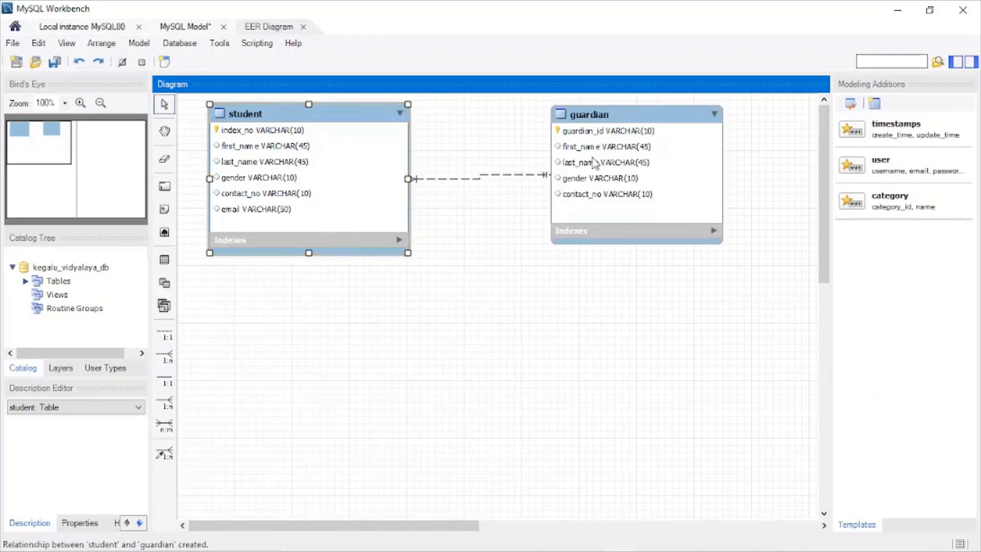
{"action": "left_click_drag", "start_coordinate": [617, 121], "coordinate": [663, 125]}
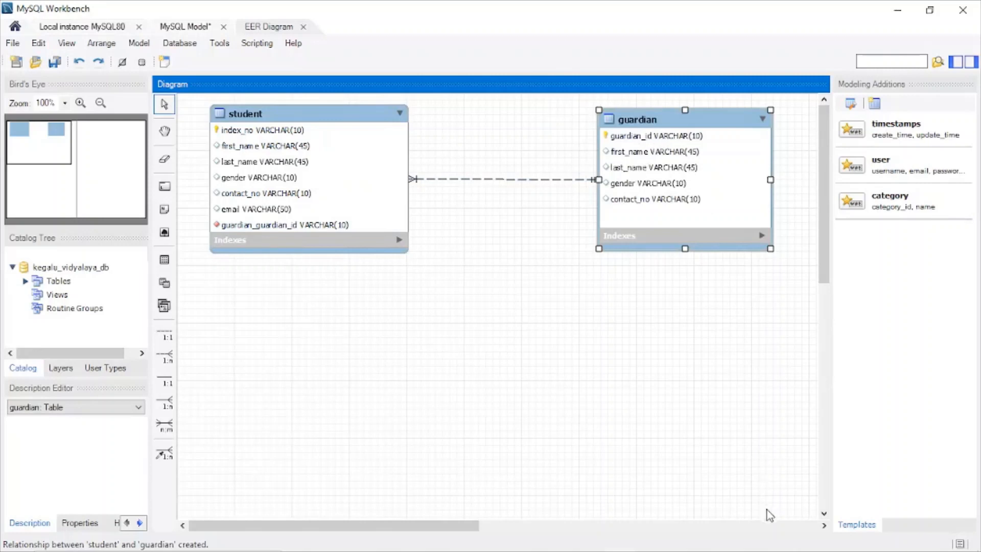
Step: Read question 04 in PowerPoint and add a table named teacher below the student table in MySQL Workbench
{"action": "mouse_move", "coordinate": [711, 550]}
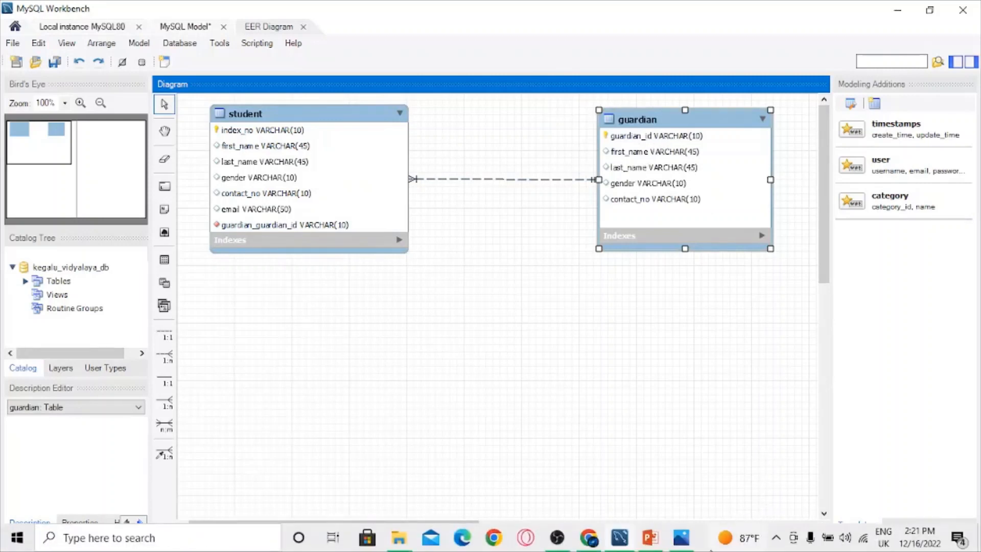
{"action": "left_click", "coordinate": [642, 545]}
{"action": "scroll", "coordinate": [633, 371], "scroll_direction": "down", "scroll_amount": 6}
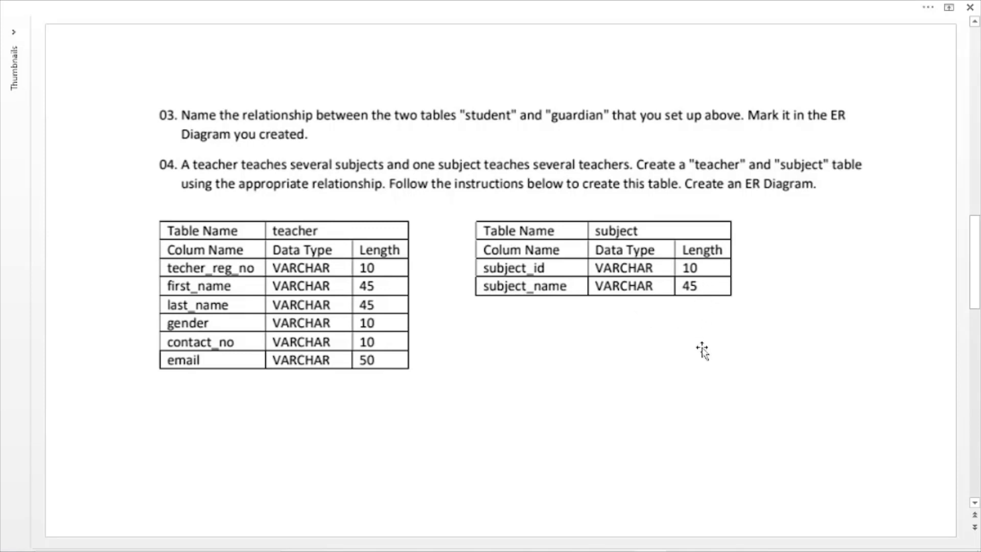
{"action": "mouse_move", "coordinate": [678, 546]}
{"action": "mouse_move", "coordinate": [634, 543]}
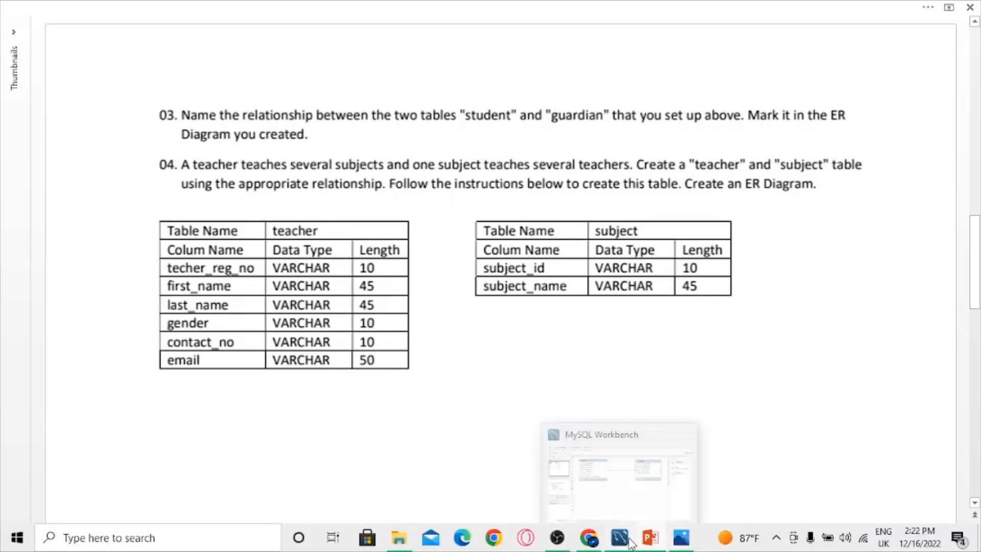
{"action": "left_click", "coordinate": [627, 477]}
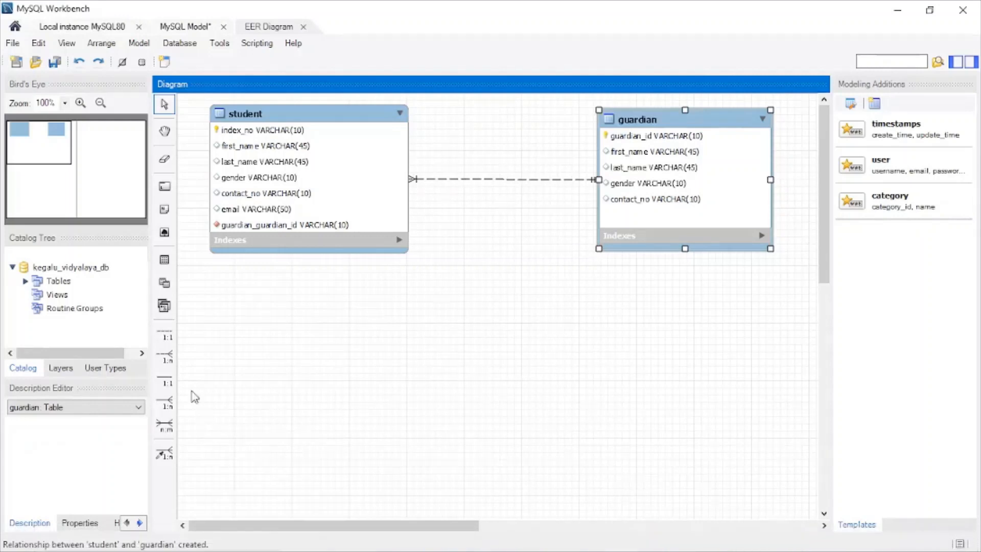
{"action": "left_click", "coordinate": [165, 260]}
{"action": "left_click", "coordinate": [322, 314]}
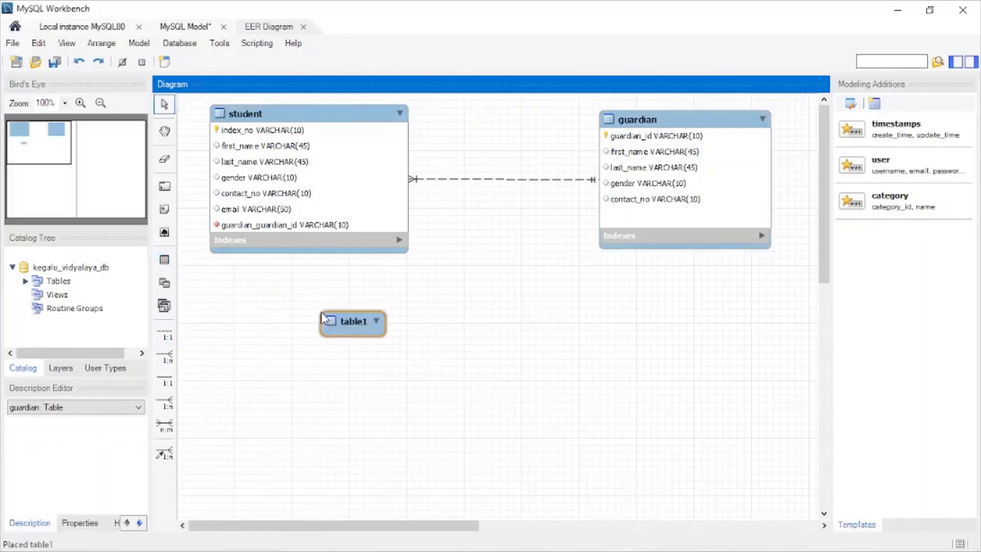
{"action": "double_click", "coordinate": [363, 332]}
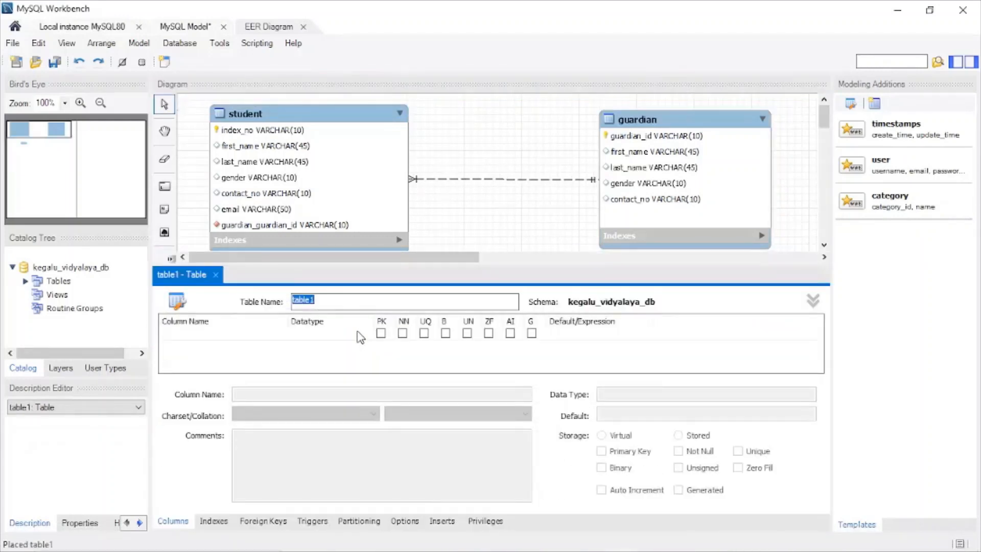
{"action": "type", "text": "t"}
Step: Add a VARCHAR(10) primary key column techer_reg_no and a VARCHAR(45) column first_name to the teacher table
{"action": "double_click", "coordinate": [184, 335]}
{"action": "mouse_move", "coordinate": [652, 542]}
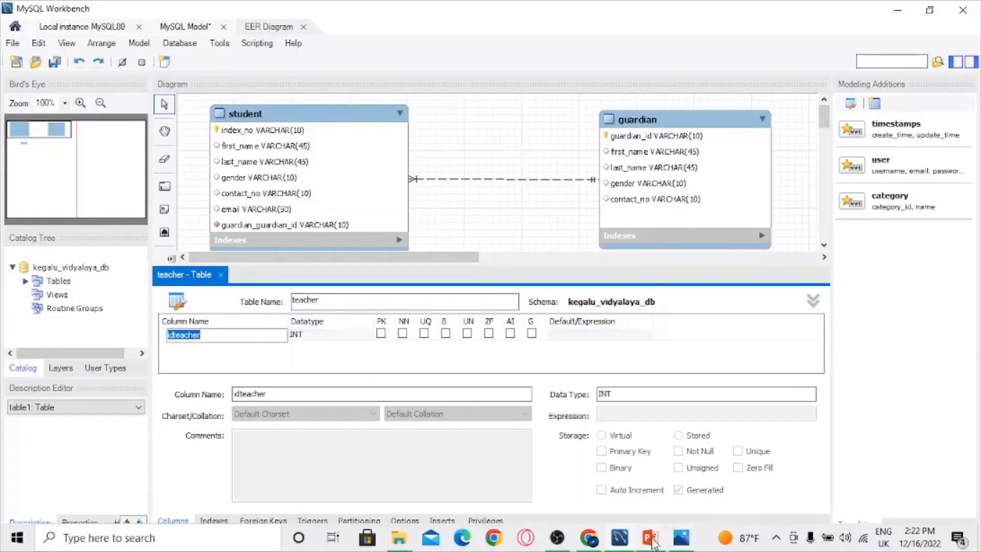
{"action": "mouse_move", "coordinate": [656, 484]}
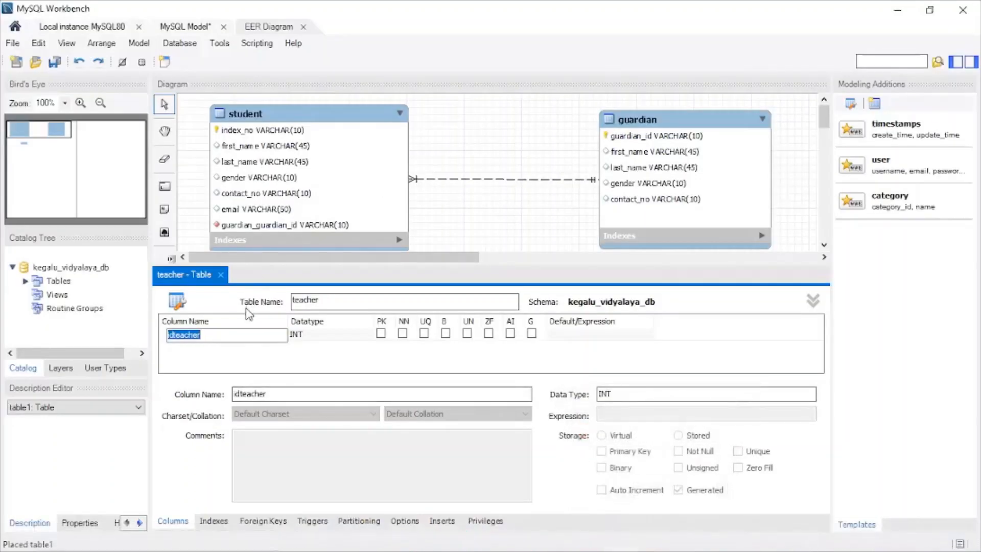
{"action": "type", "text": "t"}
{"action": "key", "text": "Tab"}
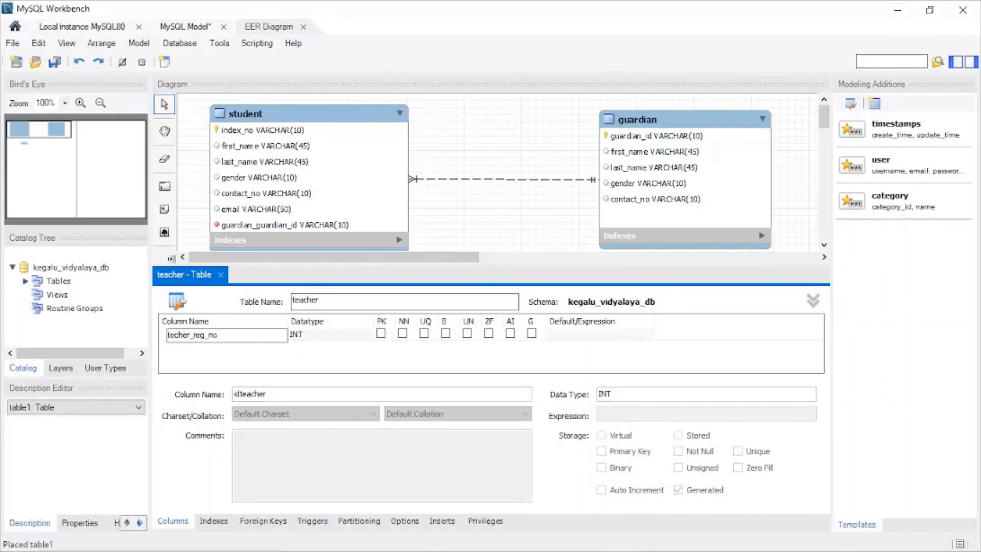
{"action": "left_click", "coordinate": [367, 335]}
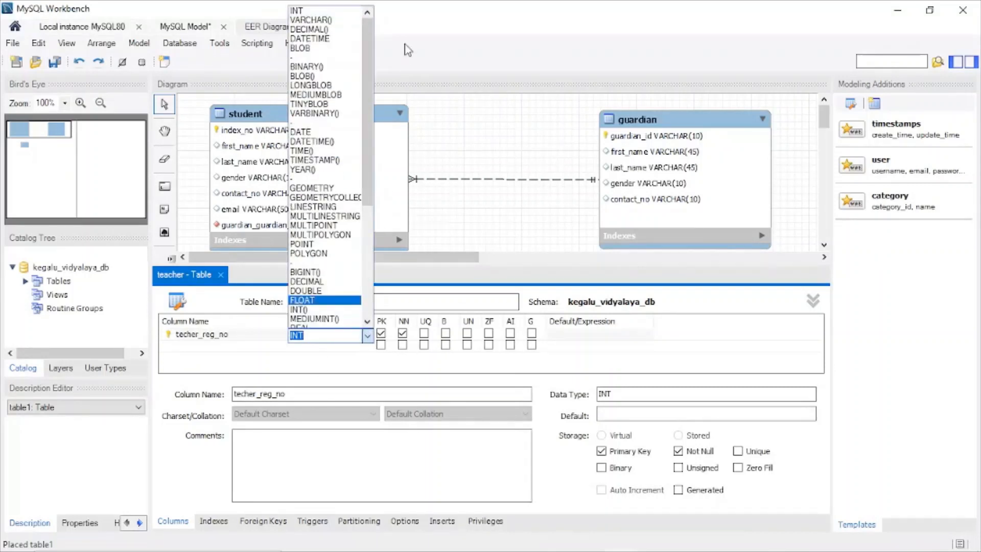
{"action": "left_click", "coordinate": [358, 20]}
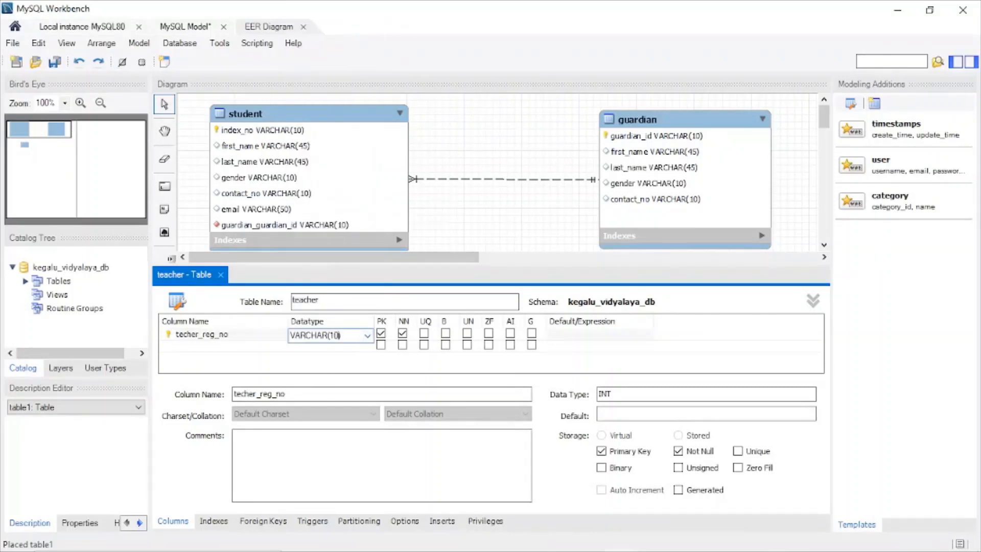
{"action": "left_click", "coordinate": [184, 346]}
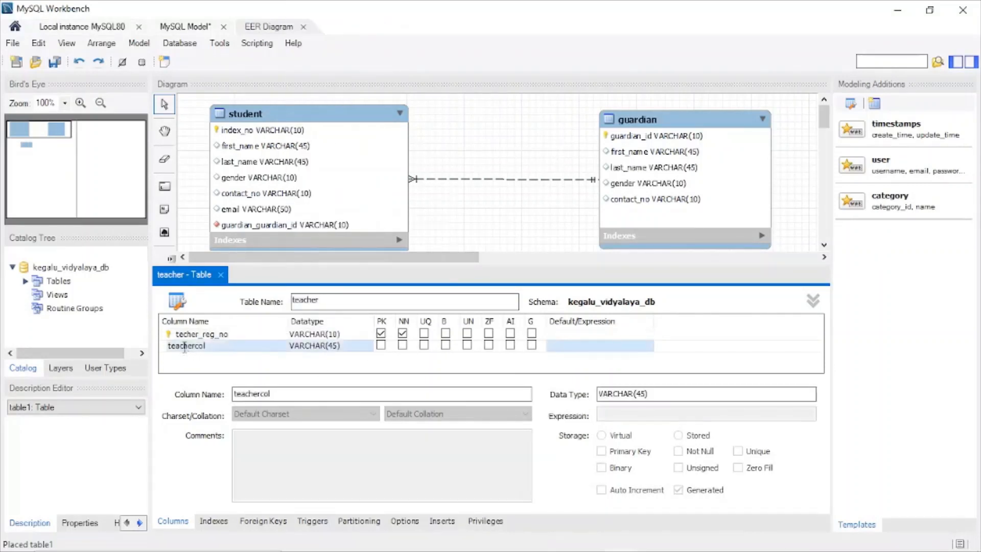
{"action": "type", "text": "fi"}
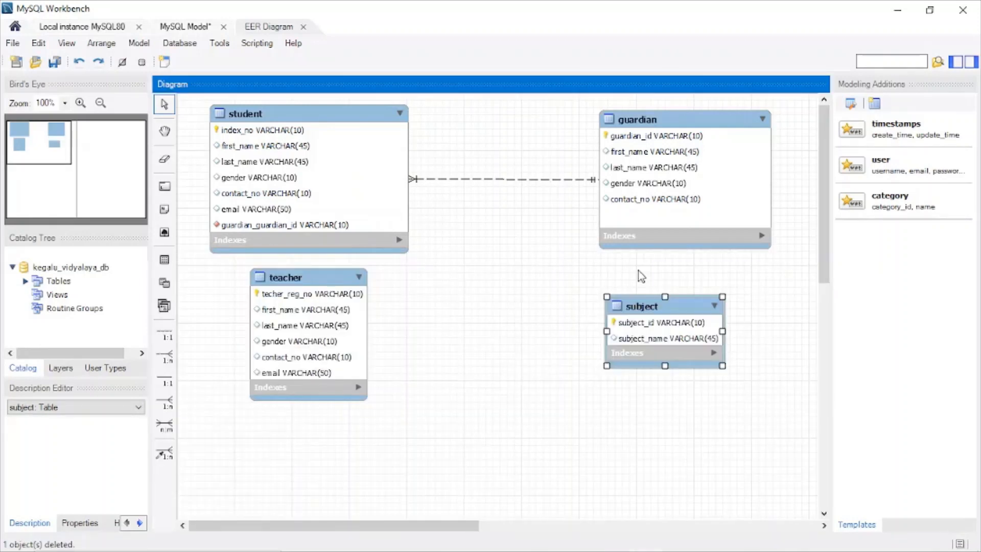
Step: Review the columns of the teacher and subject tables and check their relationship in question 04 in PowerPoint
{"action": "left_click", "coordinate": [314, 281]}
{"action": "double_click", "coordinate": [345, 370]}
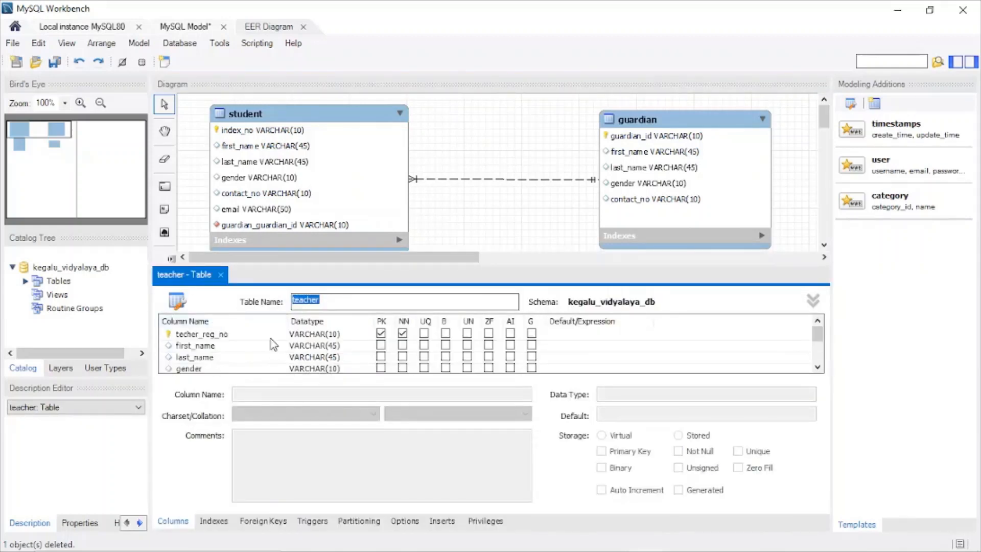
{"action": "scroll", "coordinate": [273, 342], "scroll_direction": "down", "scroll_amount": 2}
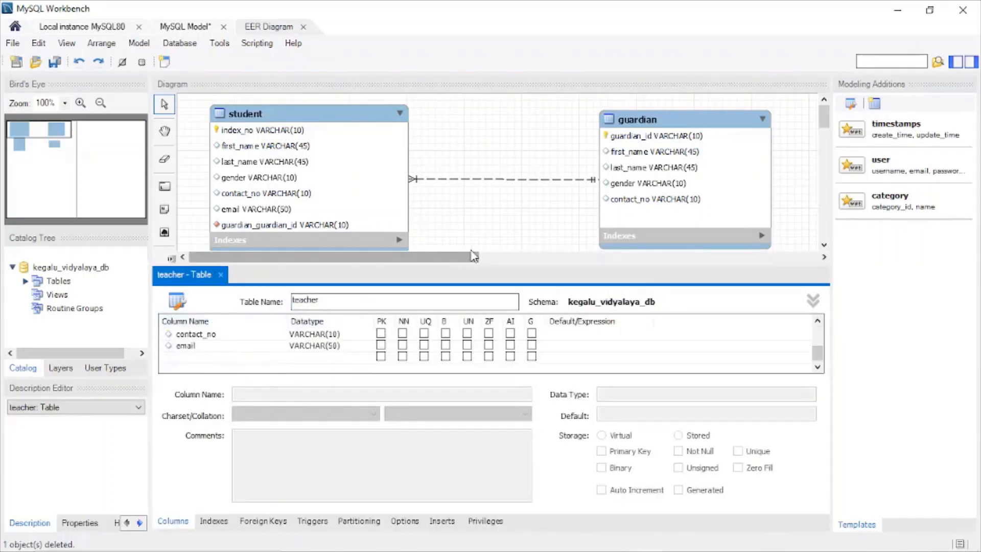
{"action": "left_click", "coordinate": [223, 276]}
{"action": "left_click", "coordinate": [659, 309]}
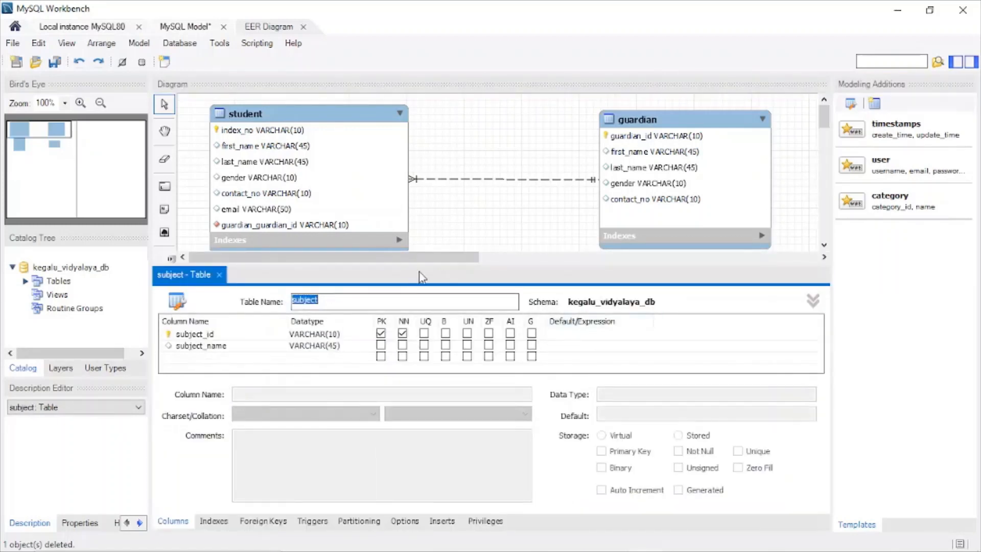
{"action": "left_click", "coordinate": [220, 274]}
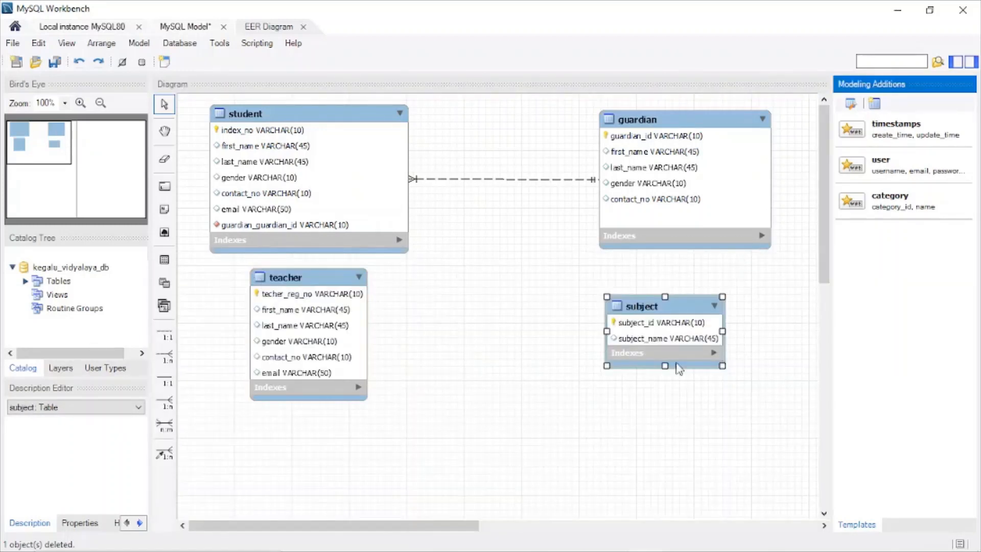
{"action": "left_click", "coordinate": [673, 544]}
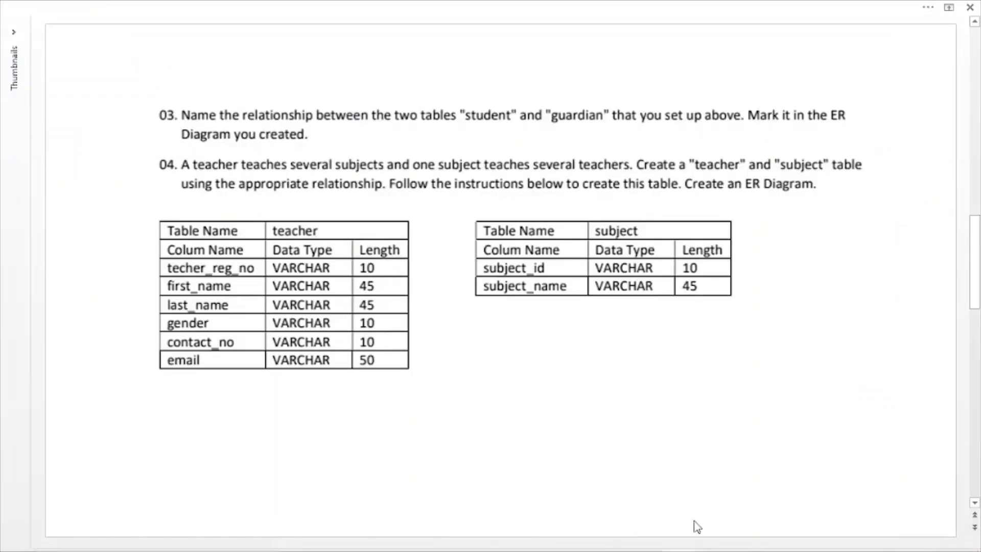
{"action": "mouse_move", "coordinate": [686, 549]}
{"action": "left_click", "coordinate": [646, 539]}
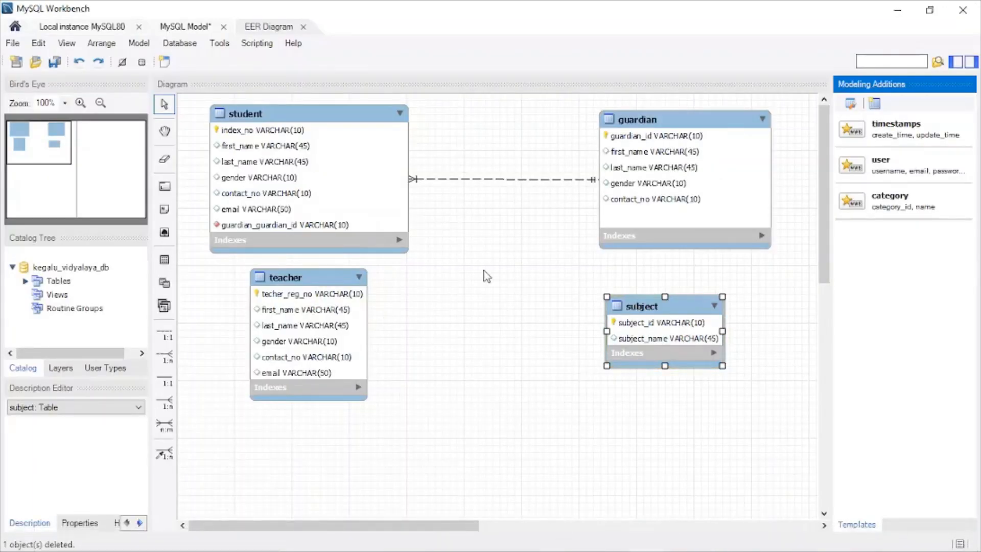
Step: Move the subject table beneath the guardian table and line up the teacher table with the student table's left edge
{"action": "left_click_drag", "start_coordinate": [675, 312], "coordinate": [649, 317]}
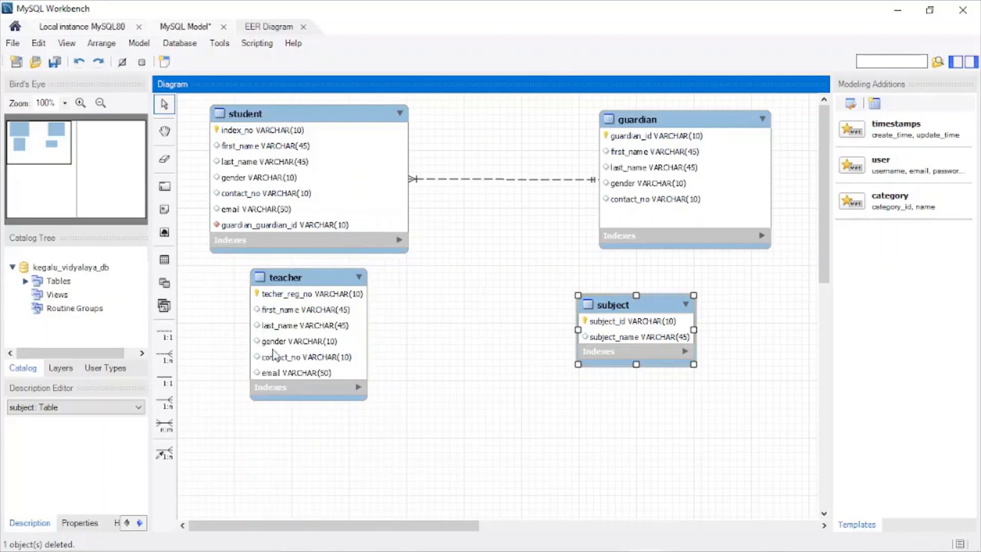
{"action": "left_click_drag", "start_coordinate": [617, 310], "coordinate": [685, 298]}
{"action": "left_click_drag", "start_coordinate": [324, 285], "coordinate": [284, 283]}
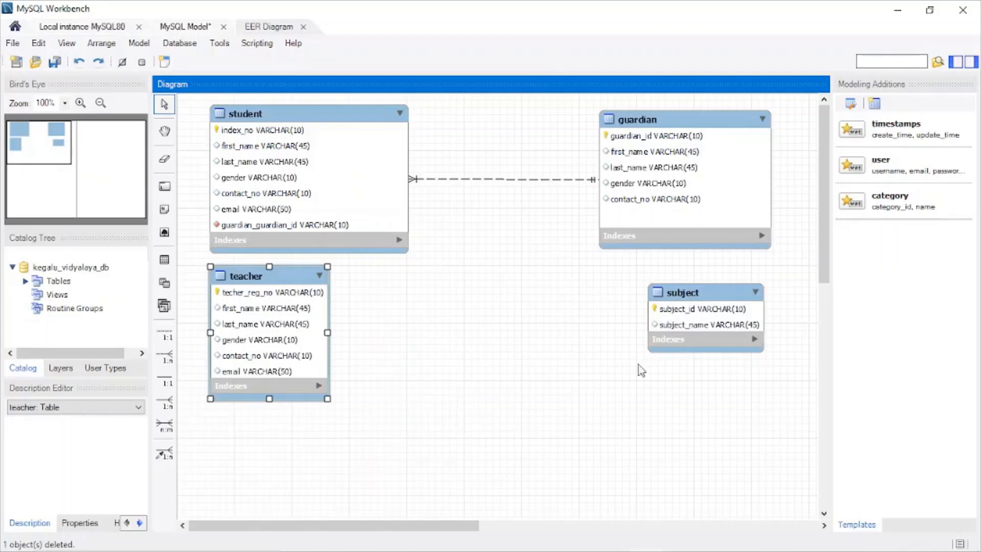
{"action": "left_click", "coordinate": [554, 398]}
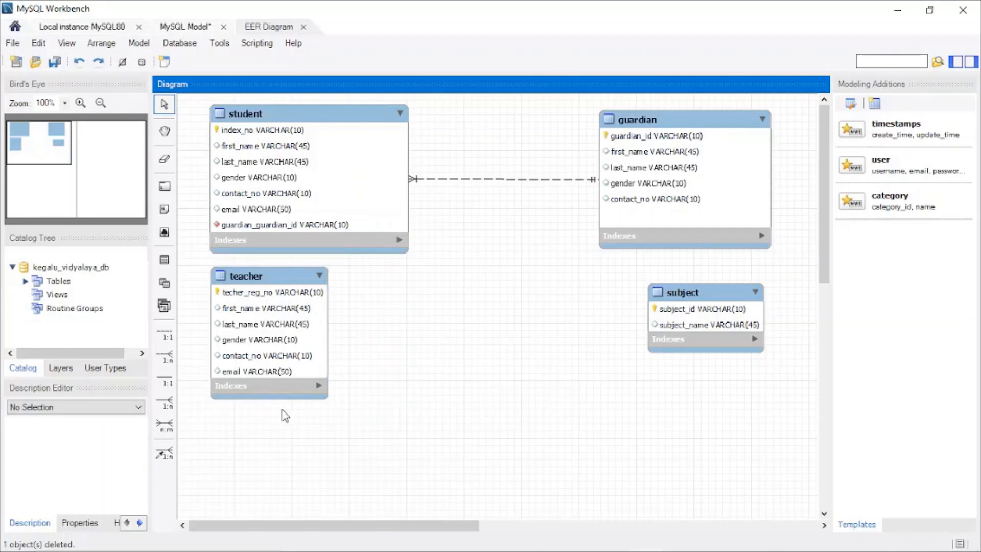
Step: Create an identifying n:m relationship from teacher to subject and move the associative table slightly lower between them
{"action": "left_click", "coordinate": [166, 427]}
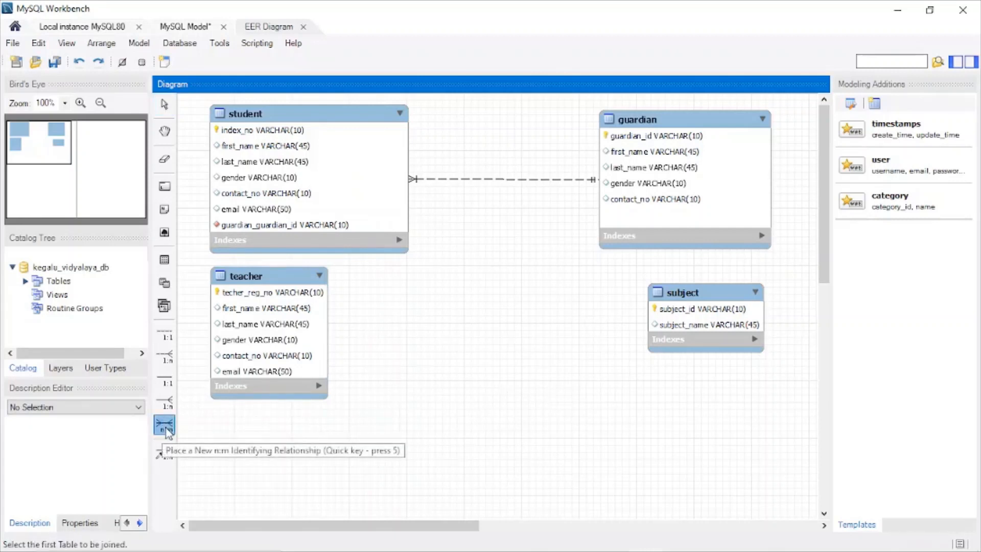
{"action": "left_click", "coordinate": [306, 386]}
{"action": "left_click", "coordinate": [733, 334]}
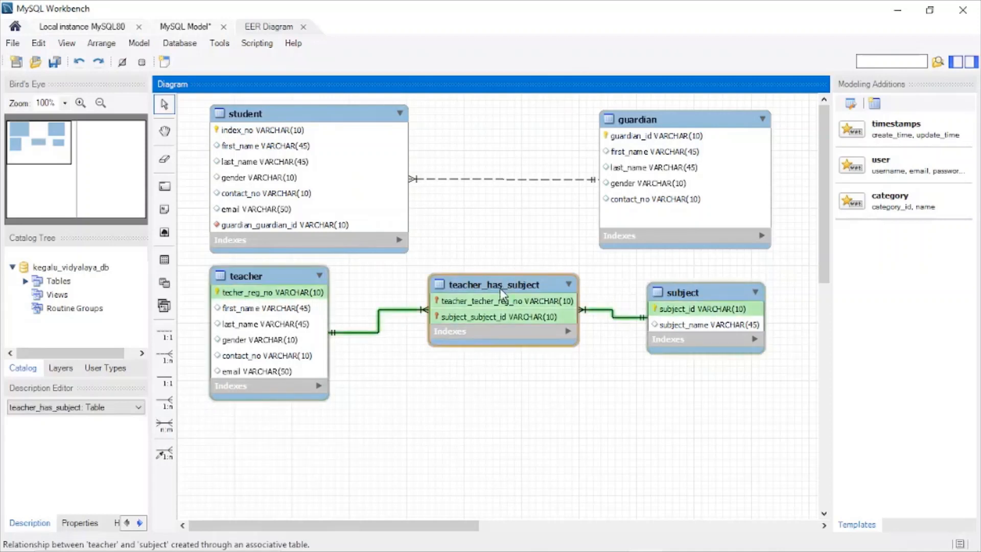
{"action": "left_click_drag", "start_coordinate": [501, 293], "coordinate": [482, 340]}
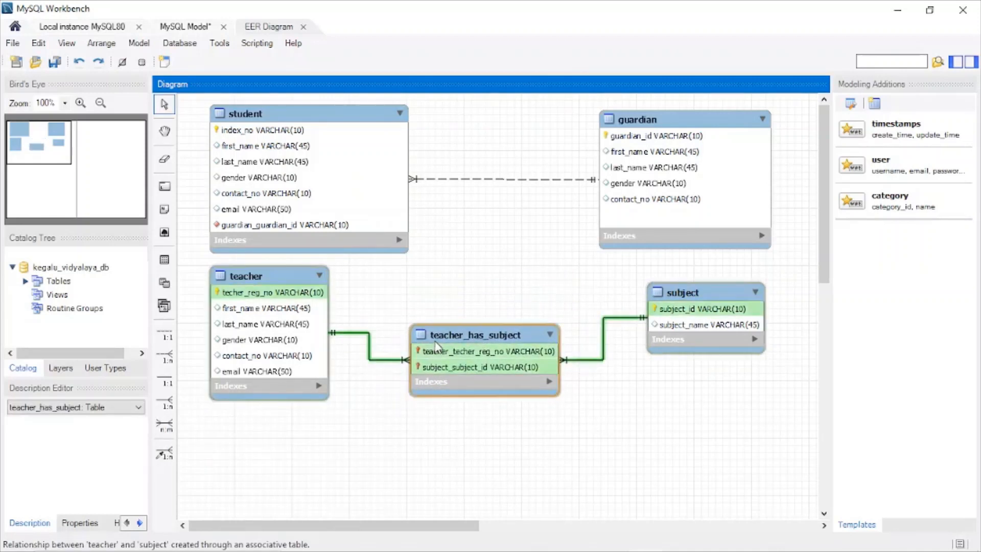